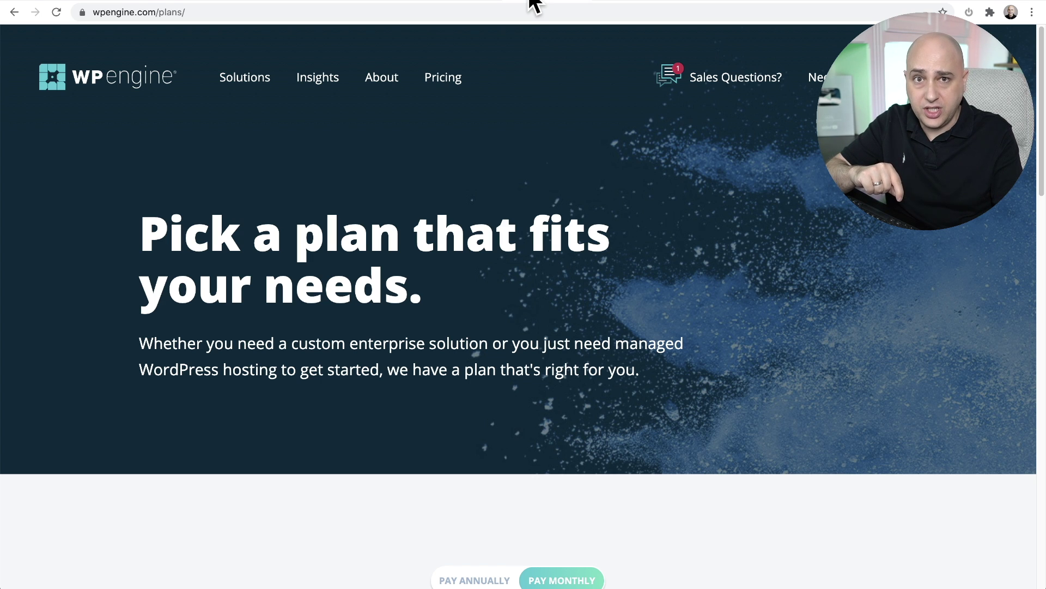
# Scroll through WP Engine's monthly Startup, Growth, Scale and Custom plan cards.
pyautogui.scroll(-10, 512, 90)
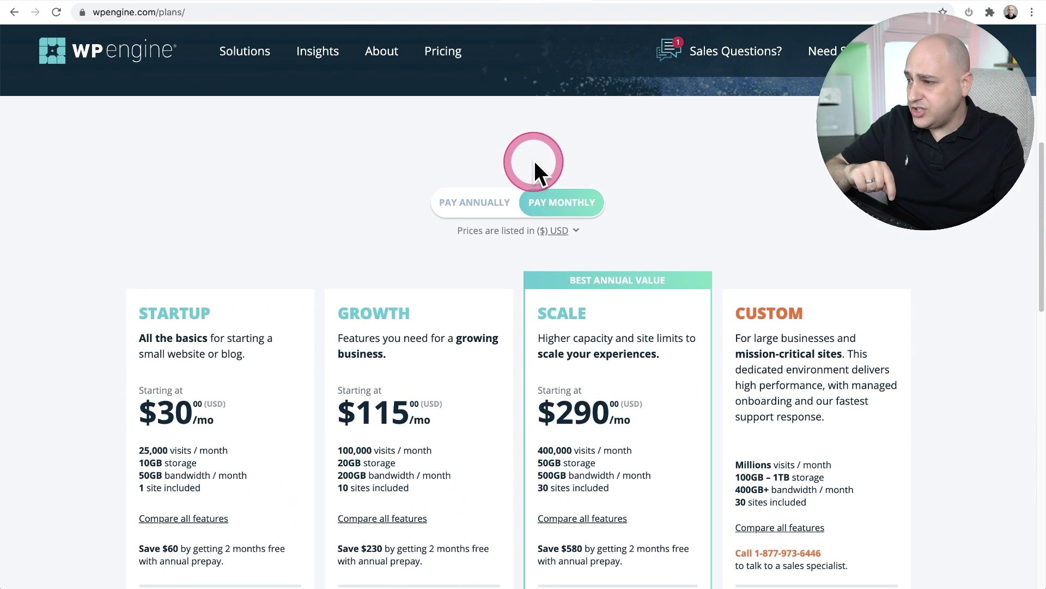
pyautogui.scroll(-1, 535, 161)
pyautogui.scroll(1, 523, 167)
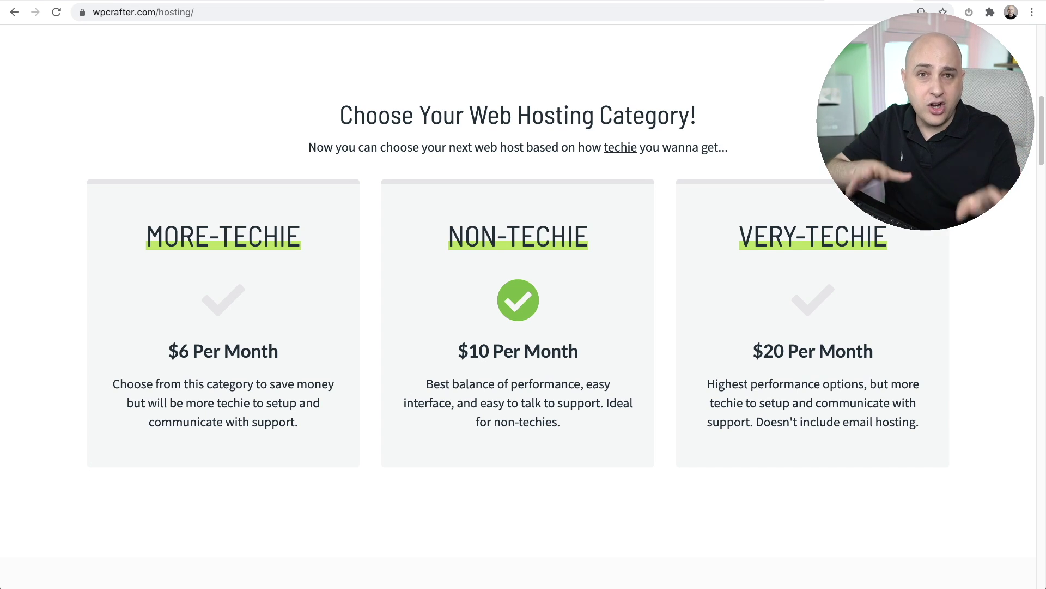
# Scroll to the More-Techie picks: GreenGeeks $2.95, NameHero $4.30 and A2 Hosting $2.99 per month.
pyautogui.scroll(-10, 517, 306)
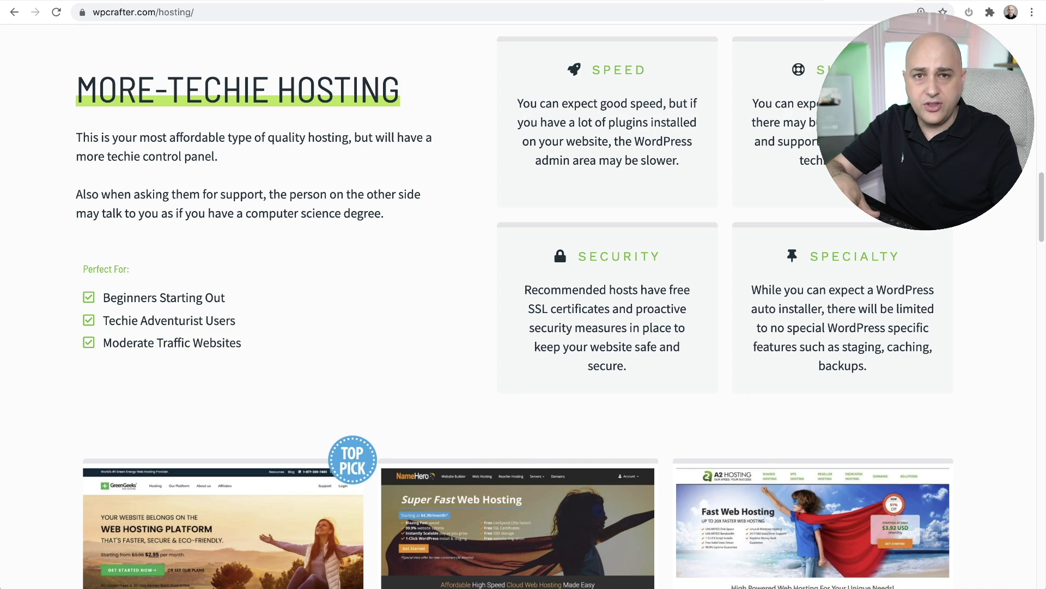
pyautogui.scroll(-4, 615, 163)
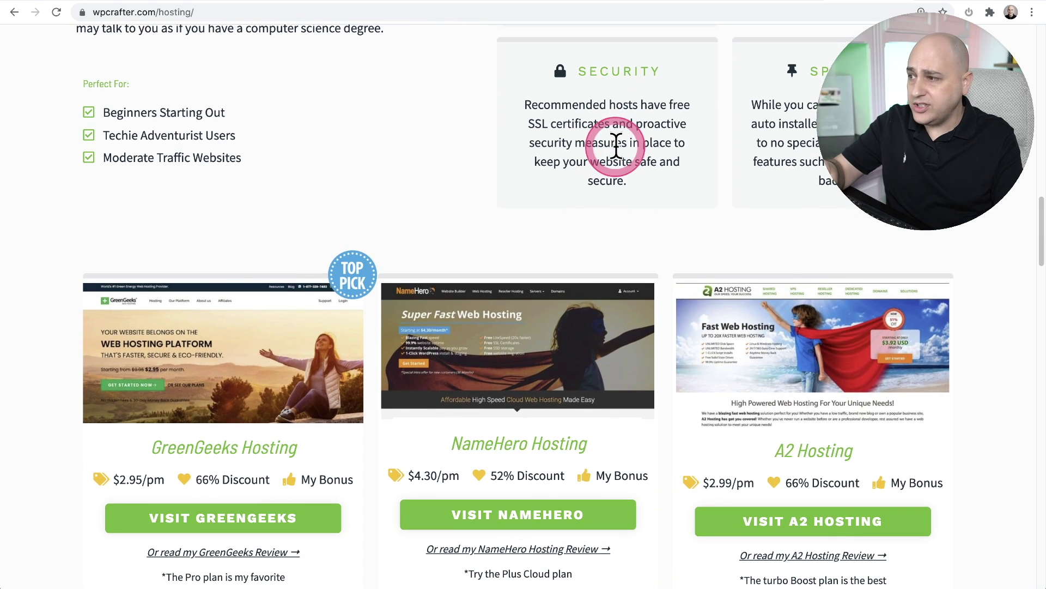
pyautogui.scroll(-4, 616, 145)
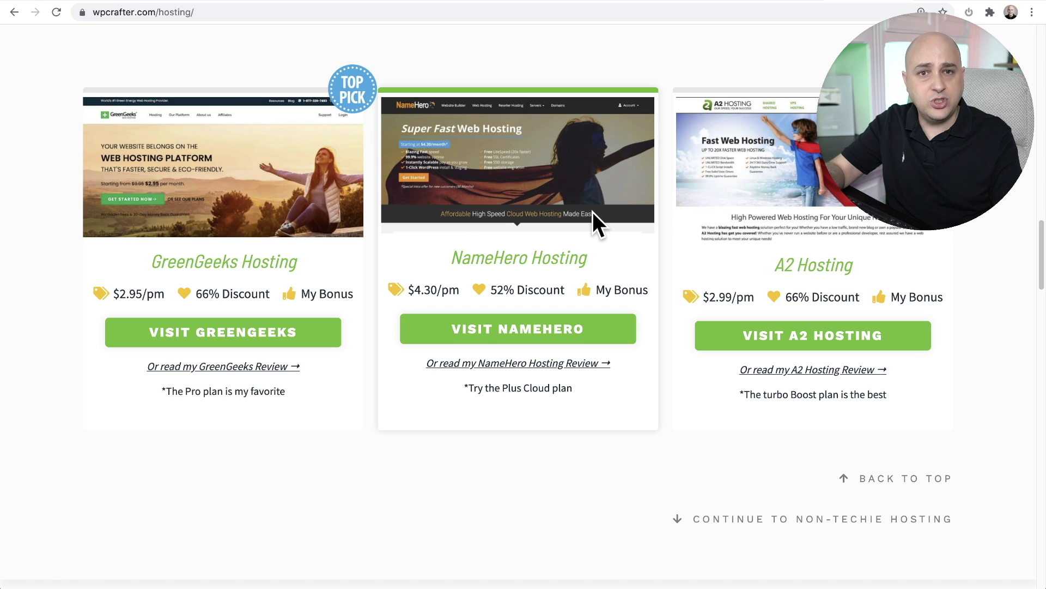
# Scroll past the SiteGround card to Very-Techie Hosting, with Cloudways as Top Pick.
pyautogui.scroll(-9, 593, 211)
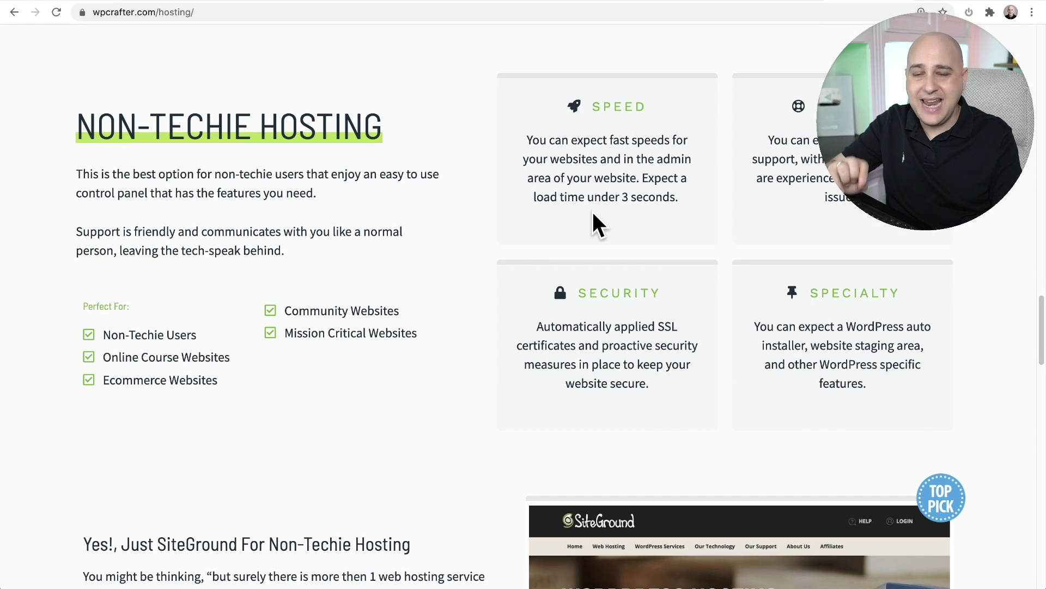
pyautogui.scroll(-6, 593, 213)
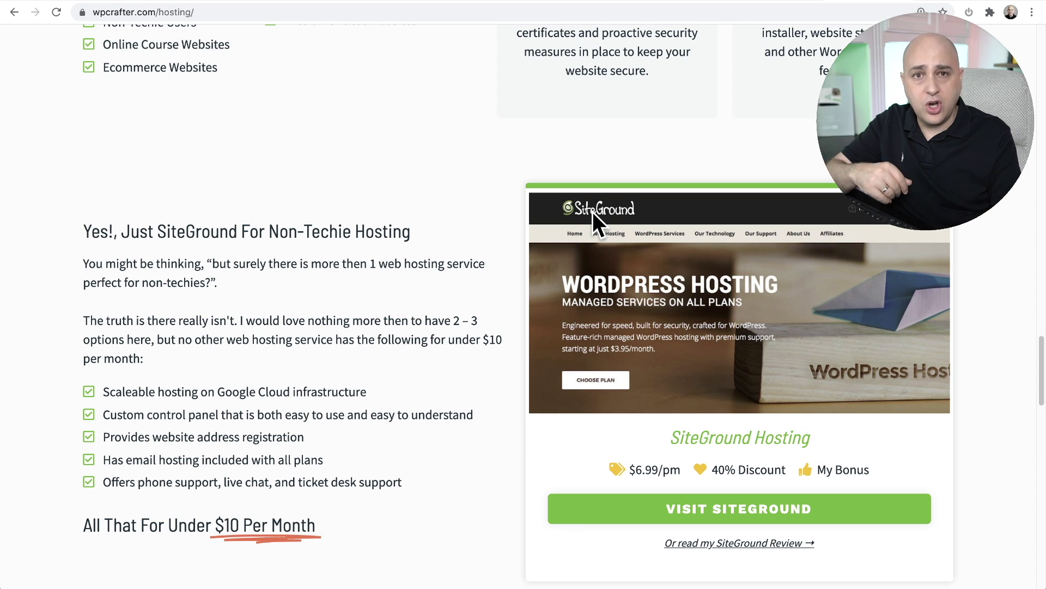
pyautogui.scroll(-10, 593, 211)
pyautogui.scroll(-4, 593, 212)
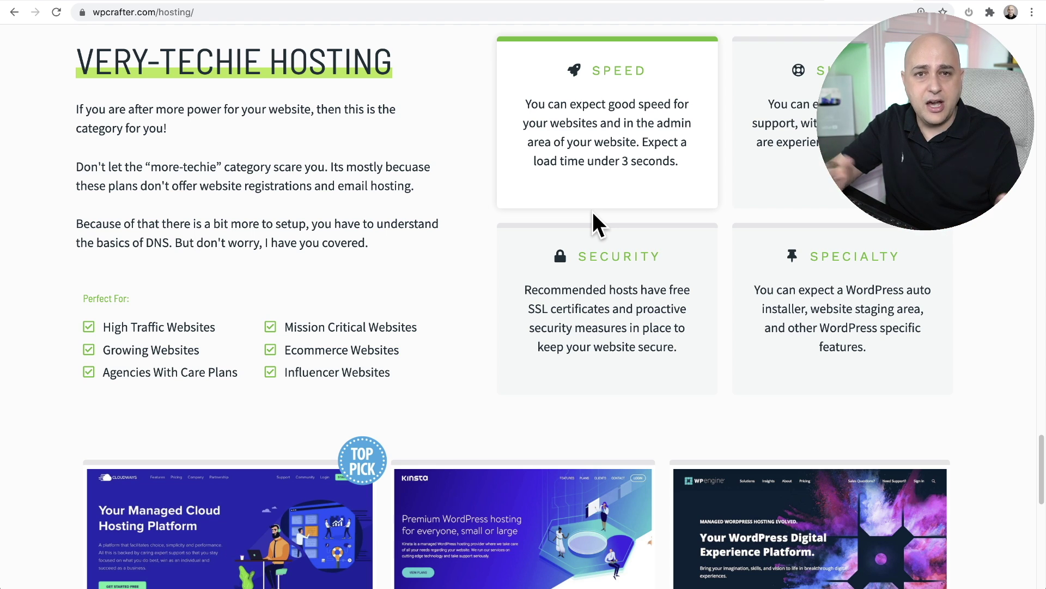
# Scroll down to the Very-Techie host cards for Cloudways, Kinsta and WPEngine.
pyautogui.scroll(-5, 594, 218)
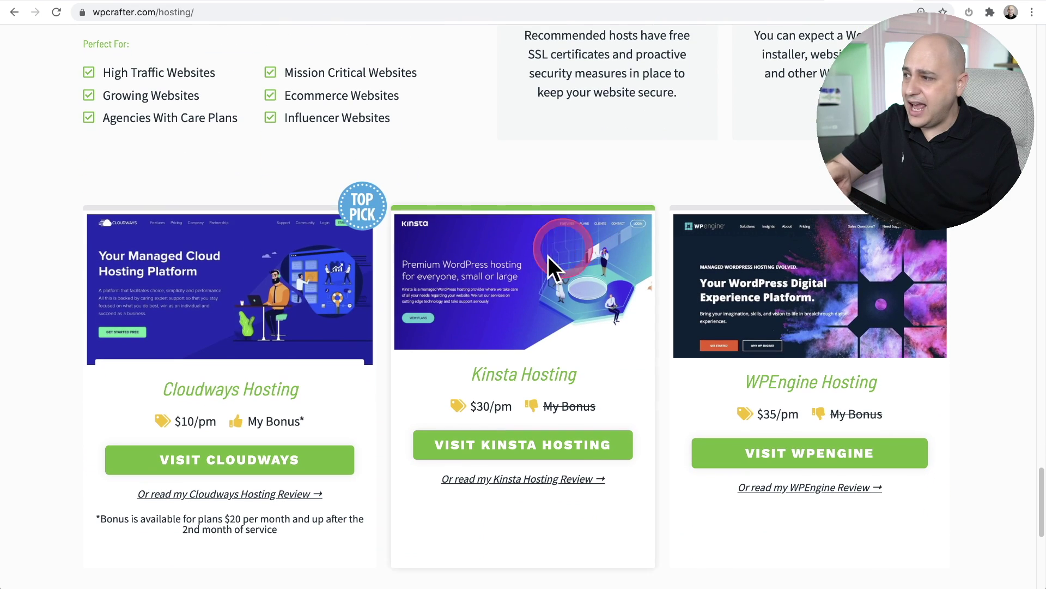
pyautogui.scroll(-1, 282, 317)
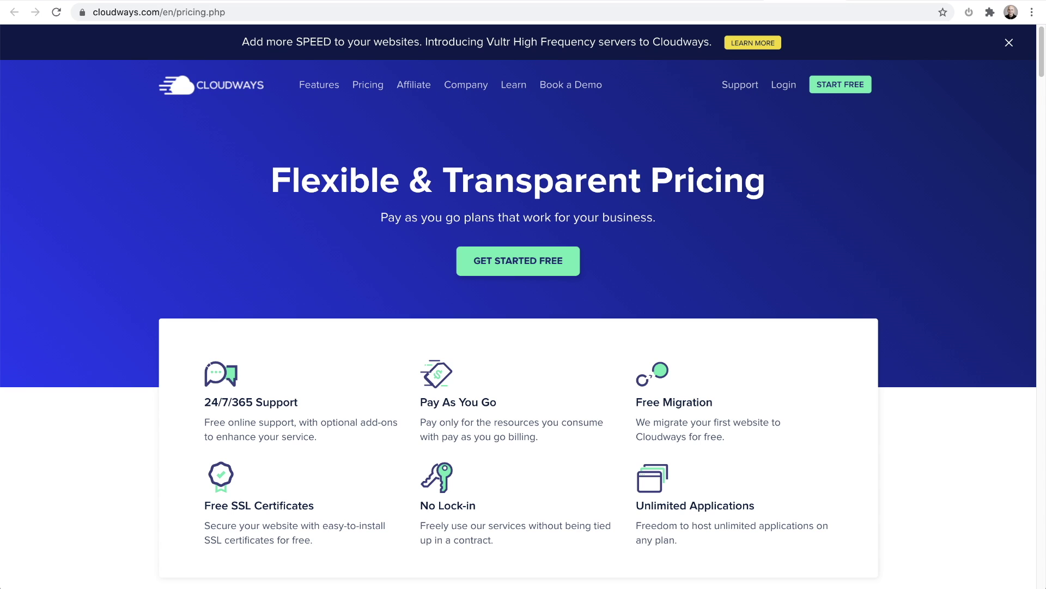
# Scroll the pricing page to the DigitalOcean plans at $10, $22, $42 and $80 per month.
pyautogui.scroll(-3, 488, 404)
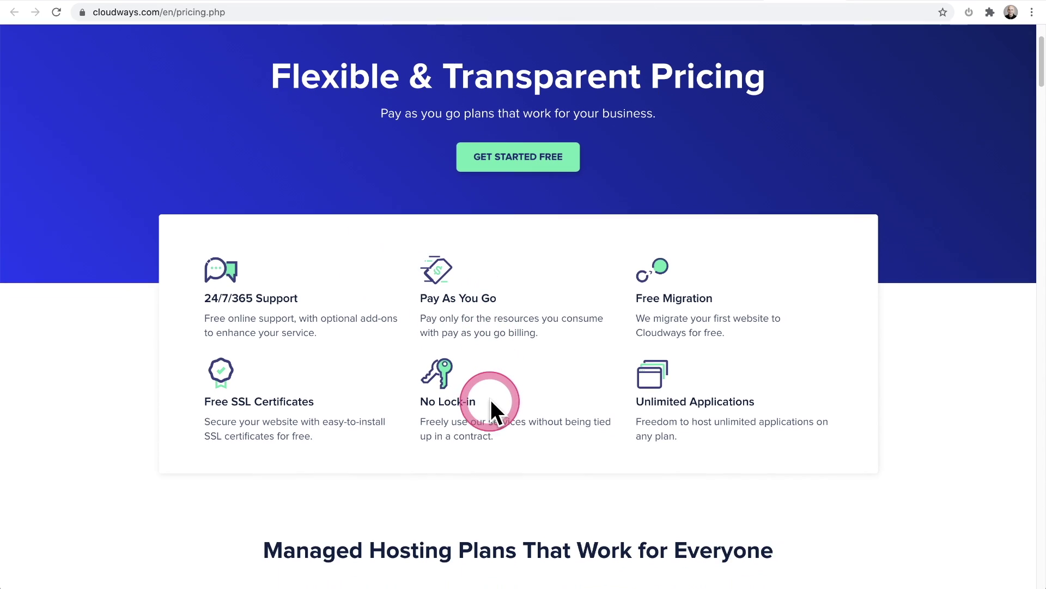
pyautogui.scroll(-6, 498, 379)
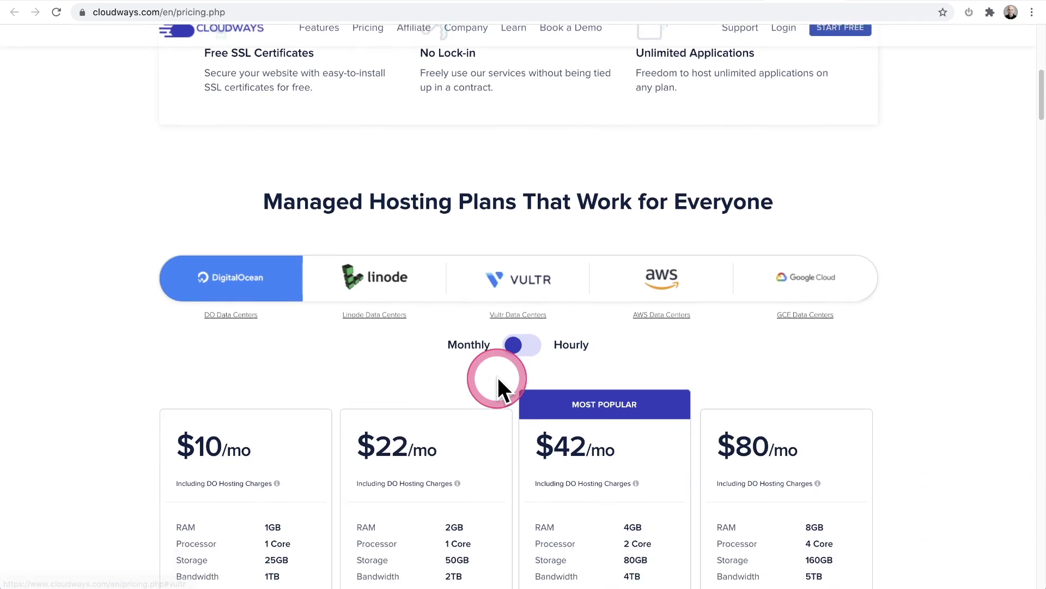
pyautogui.scroll(-2, 498, 377)
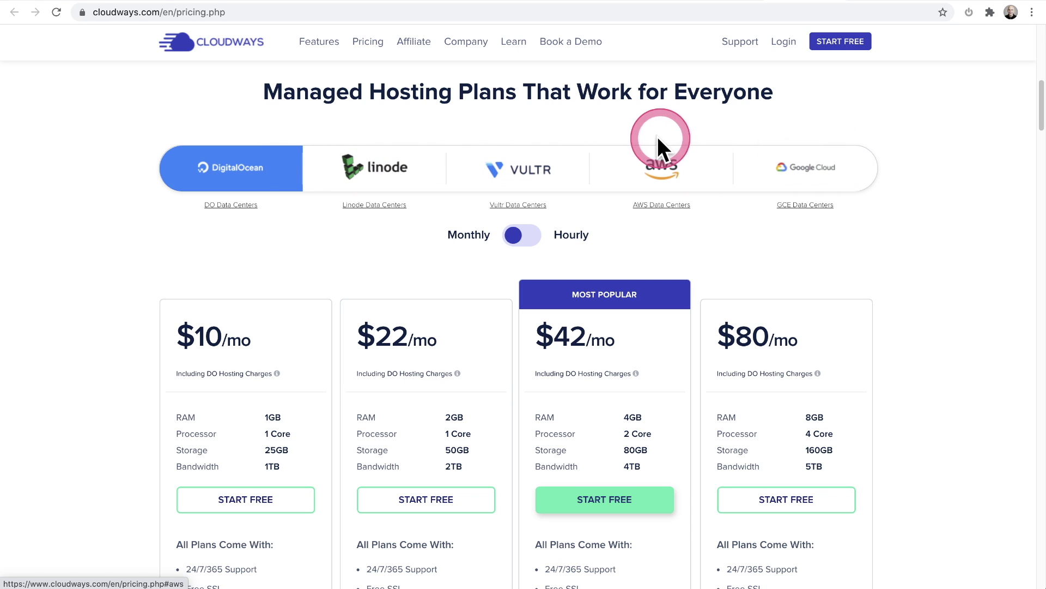
# Show Vultr High Frequency prices from $13/mo for 1GB, after comparing against Vultr Standard.
pyautogui.click(528, 164)
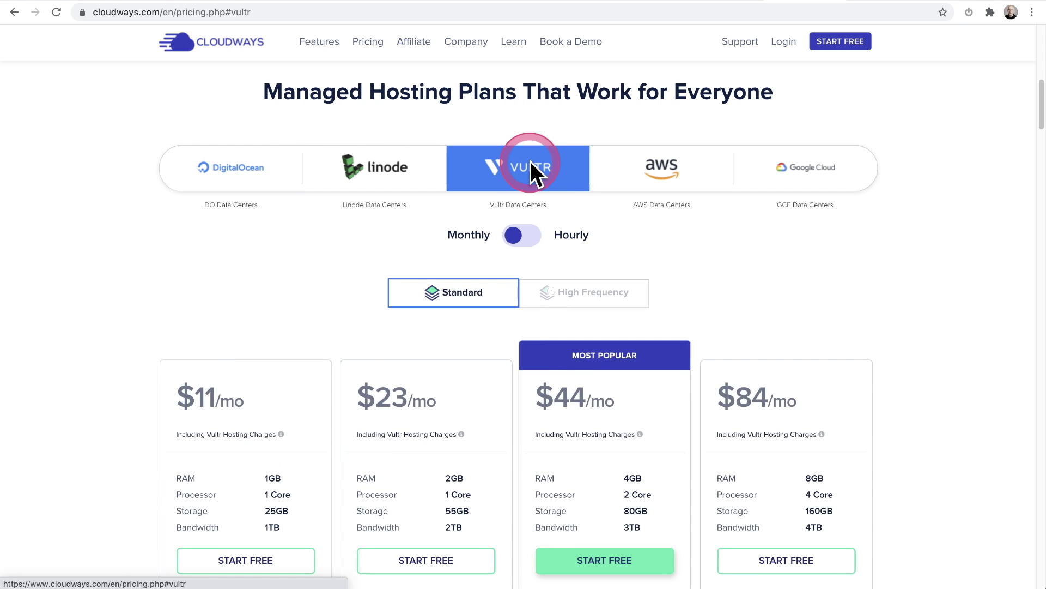
pyautogui.scroll(-3, 505, 150)
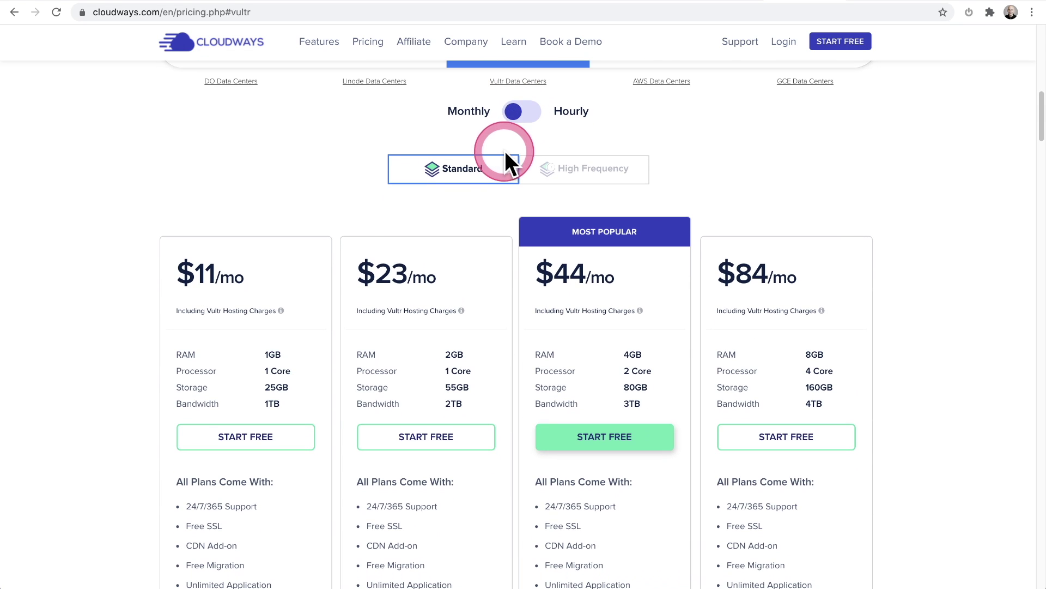
pyautogui.click(597, 166)
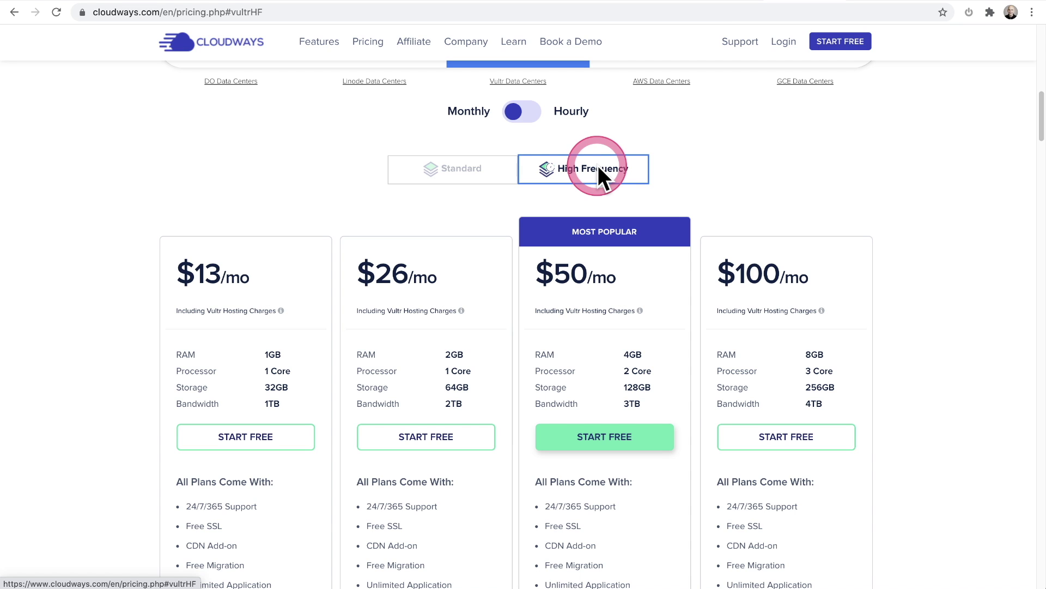
pyautogui.click(453, 174)
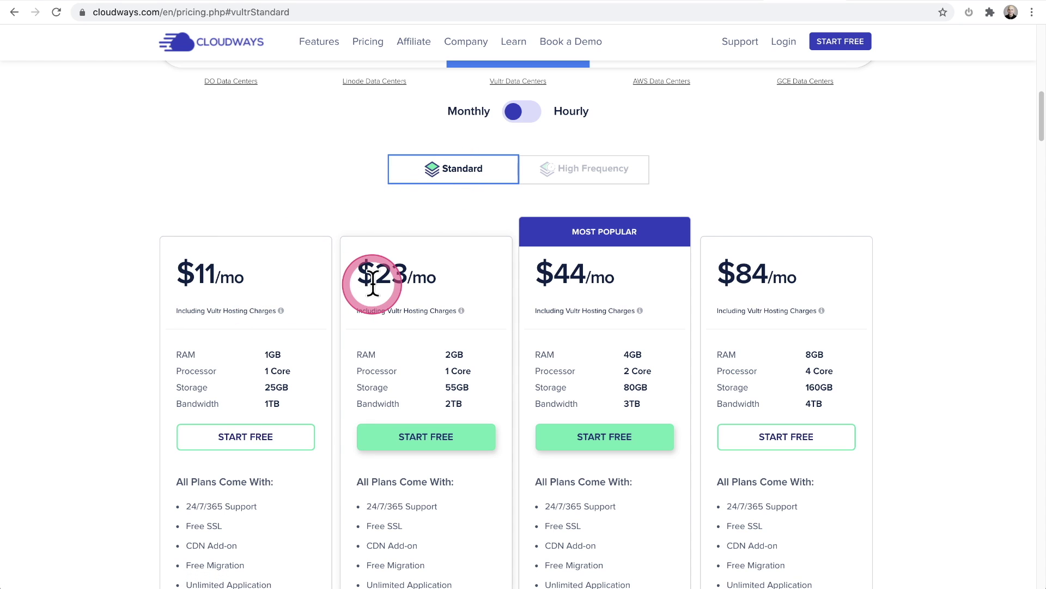
pyautogui.click(580, 178)
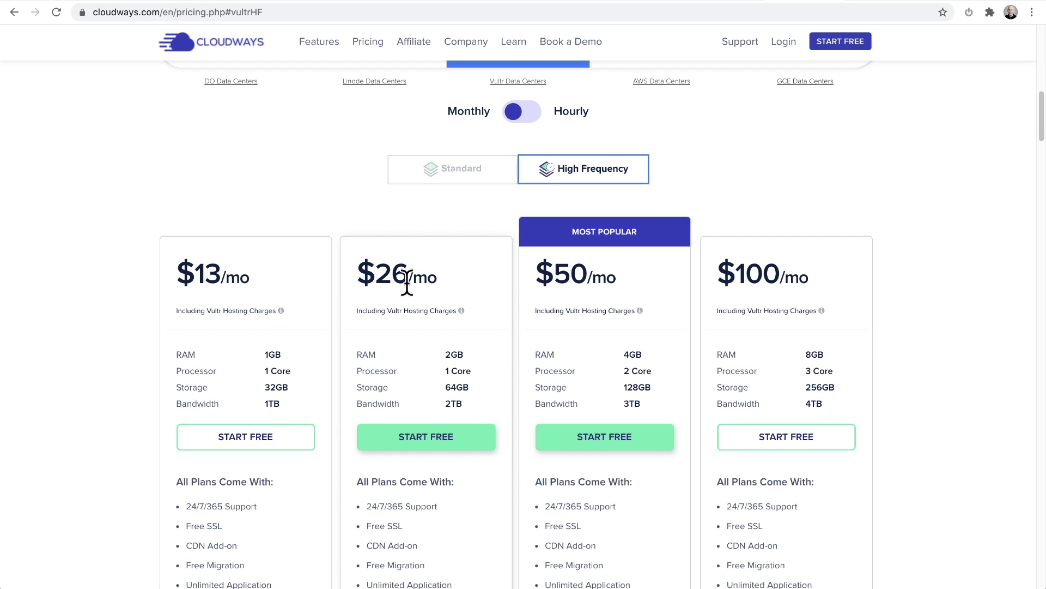
pyautogui.click(407, 282)
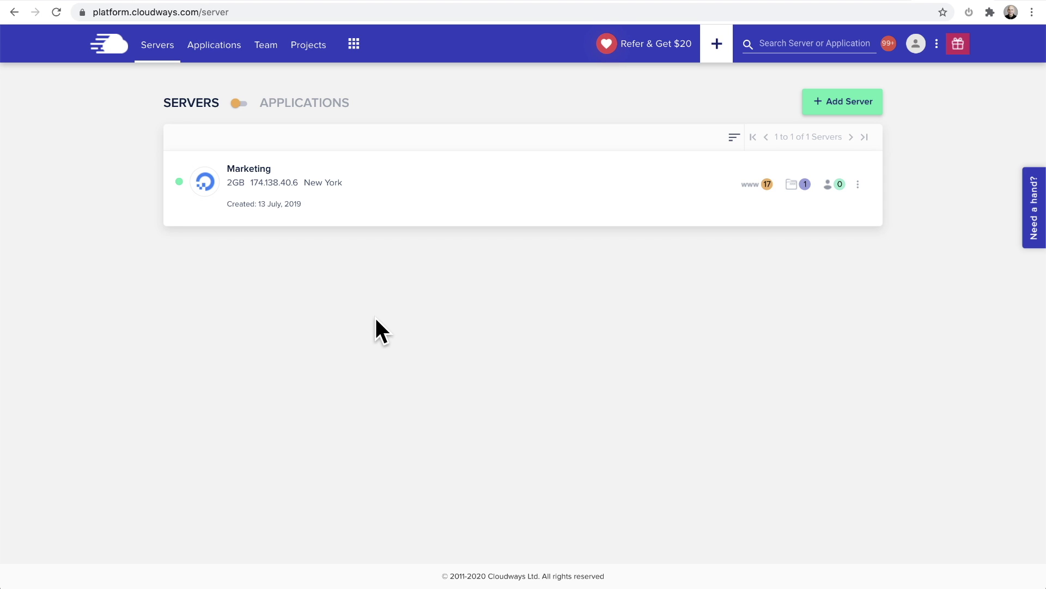
# Start a new server with Clean WordPress 5.4.2 and name the application 'Vultr HF'.
pyautogui.click(850, 106)
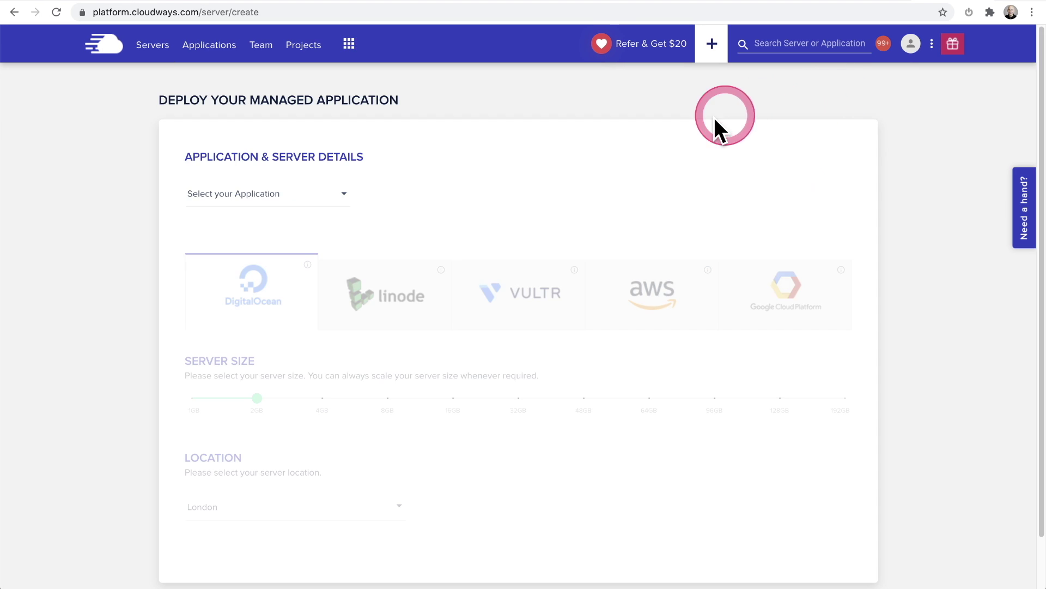
pyautogui.click(346, 202)
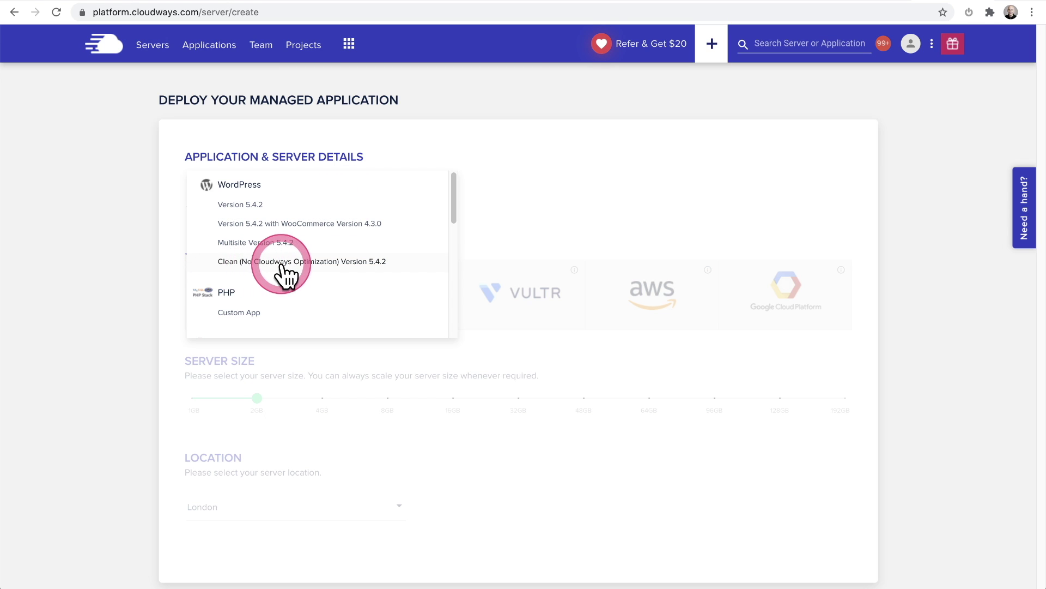
pyautogui.click(310, 270)
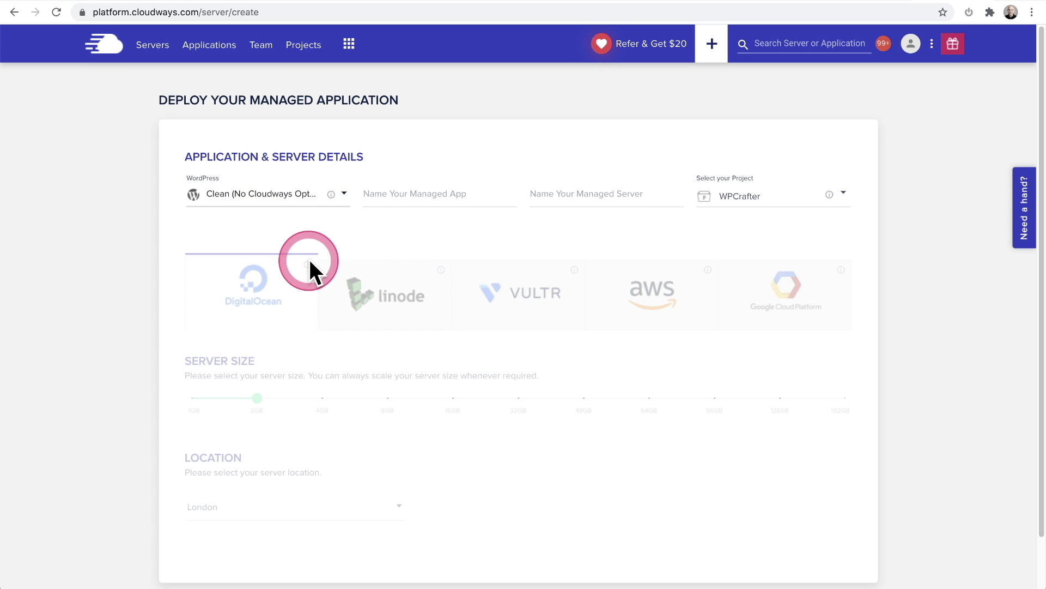
pyautogui.click(383, 197)
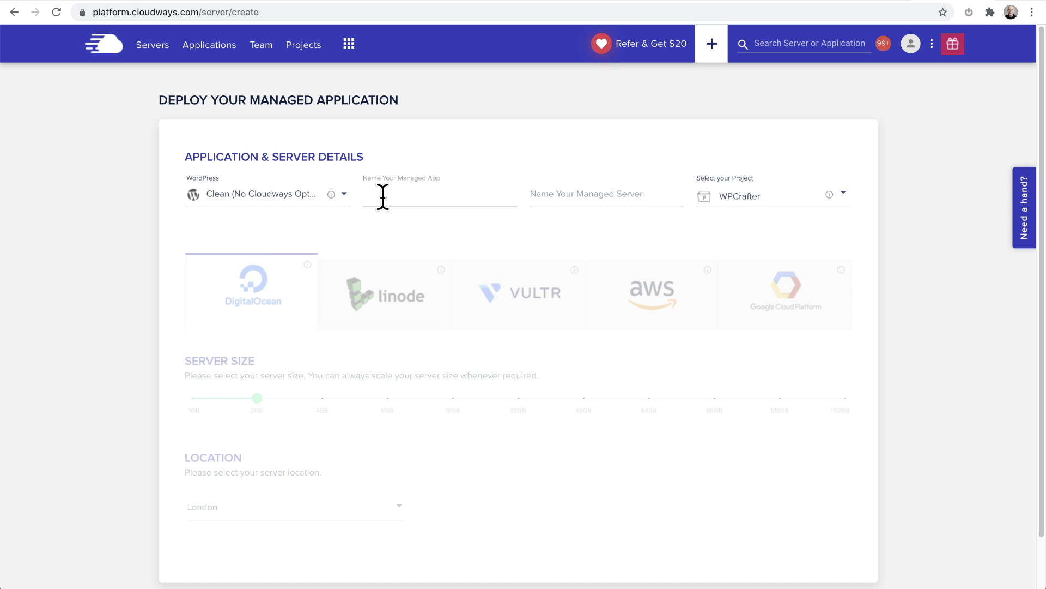
pyautogui.write('Vultr HF')
pyautogui.click(540, 202)
# Name the server 'vhf' and choose Vultr High Frequency with 1GB as the provider and size.
pyautogui.write('vhf')
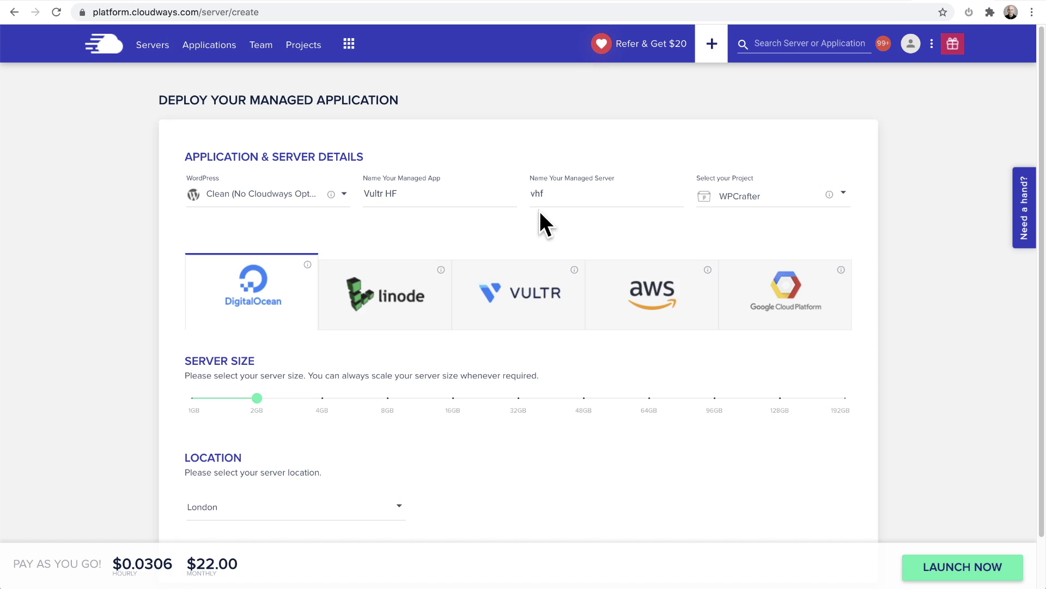
pyautogui.click(532, 227)
pyautogui.click(526, 299)
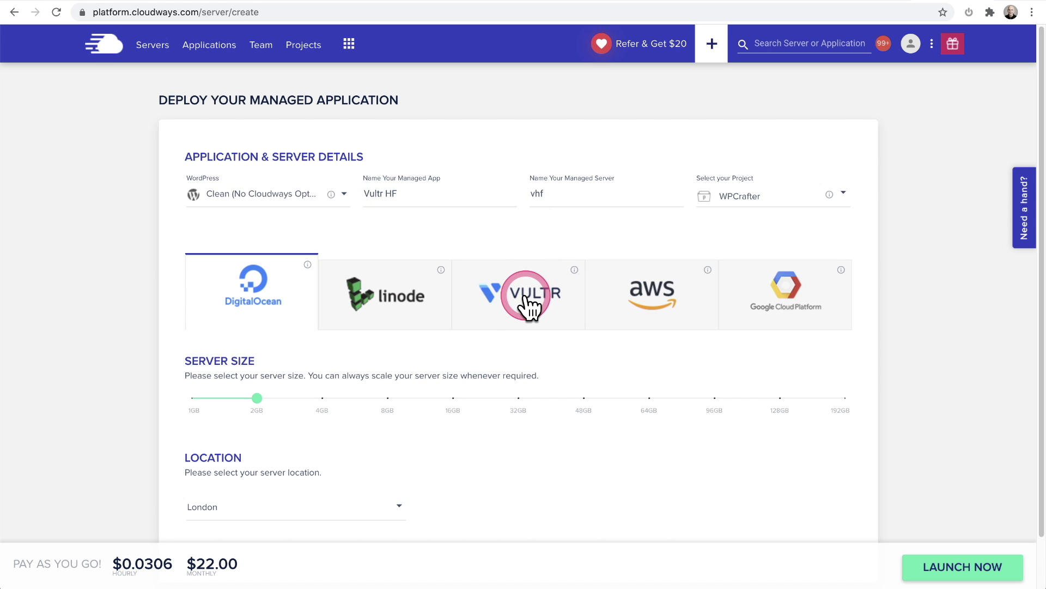
pyautogui.scroll(-3, 523, 306)
pyautogui.click(479, 285)
pyautogui.click(309, 292)
pyautogui.click(224, 321)
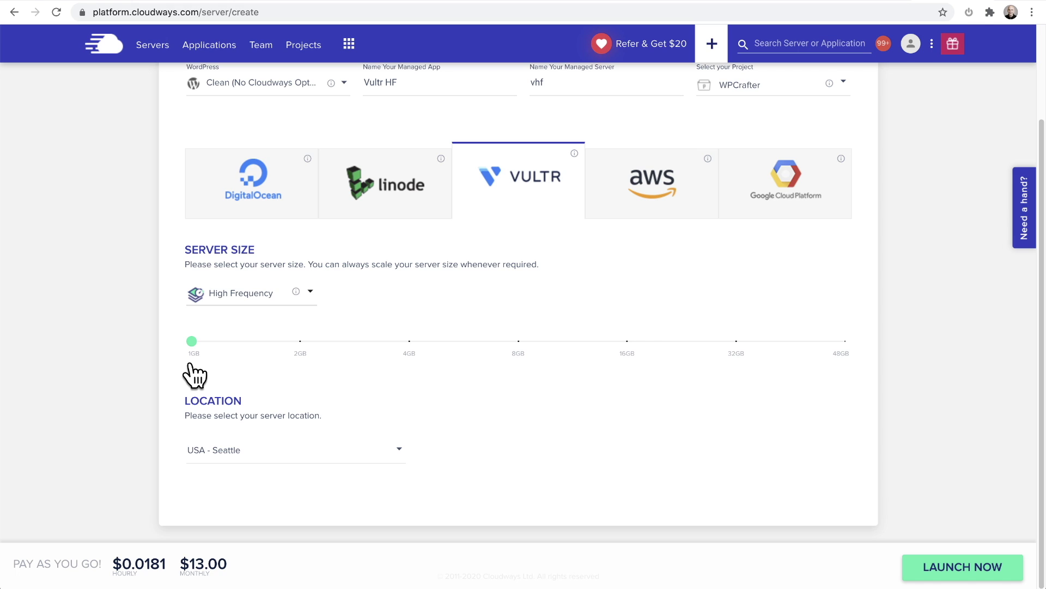
# Set the server location to USA - New York (NJ).
pyautogui.click(402, 454)
pyautogui.scroll(-7, 402, 454)
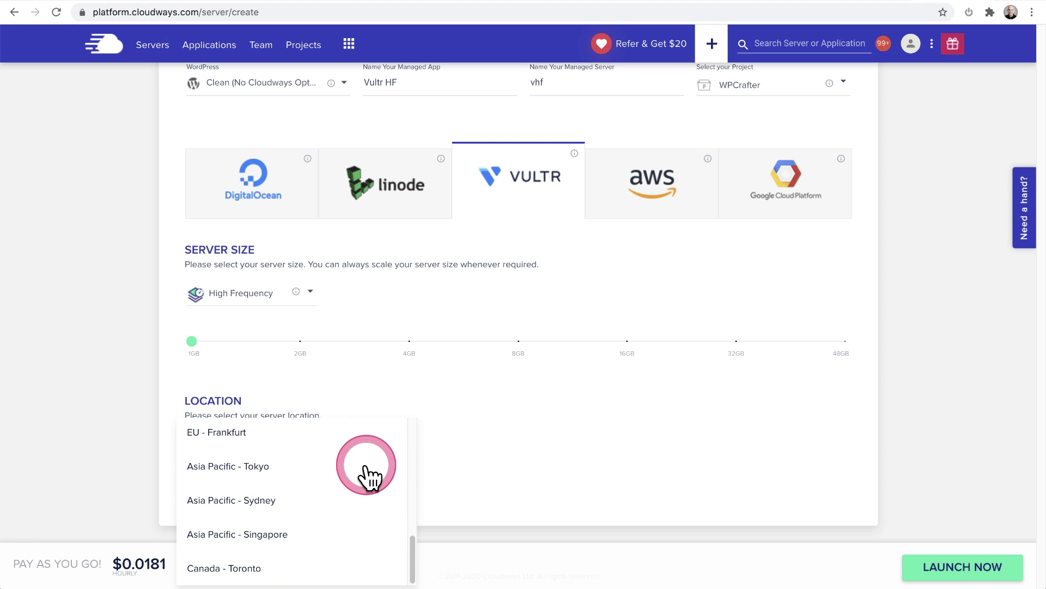
pyautogui.scroll(7, 367, 479)
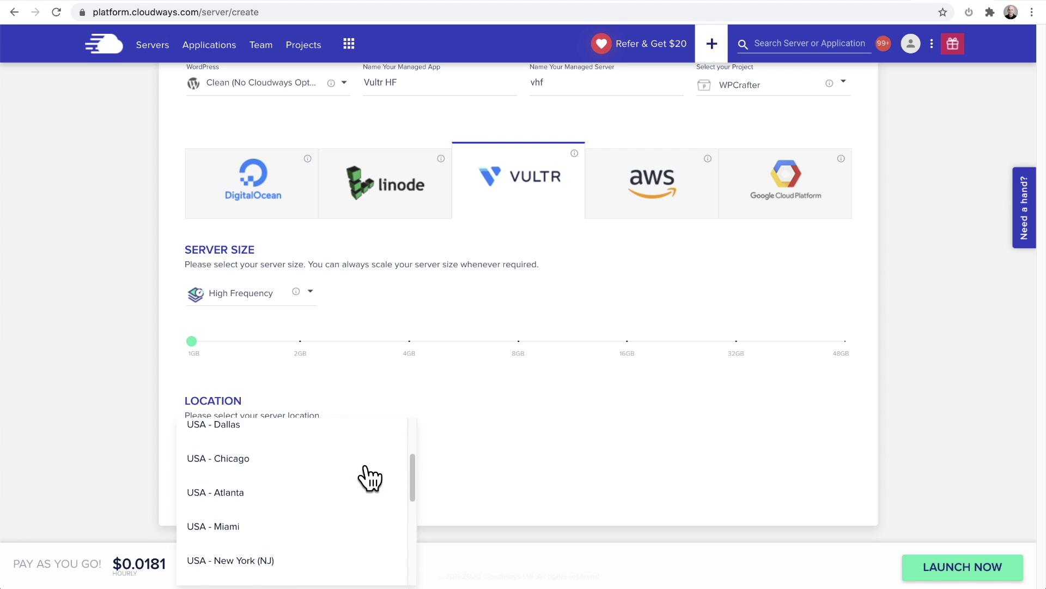
pyautogui.moveTo(363, 466); pyautogui.dragTo(321, 450)
pyautogui.scroll(-5, 322, 451)
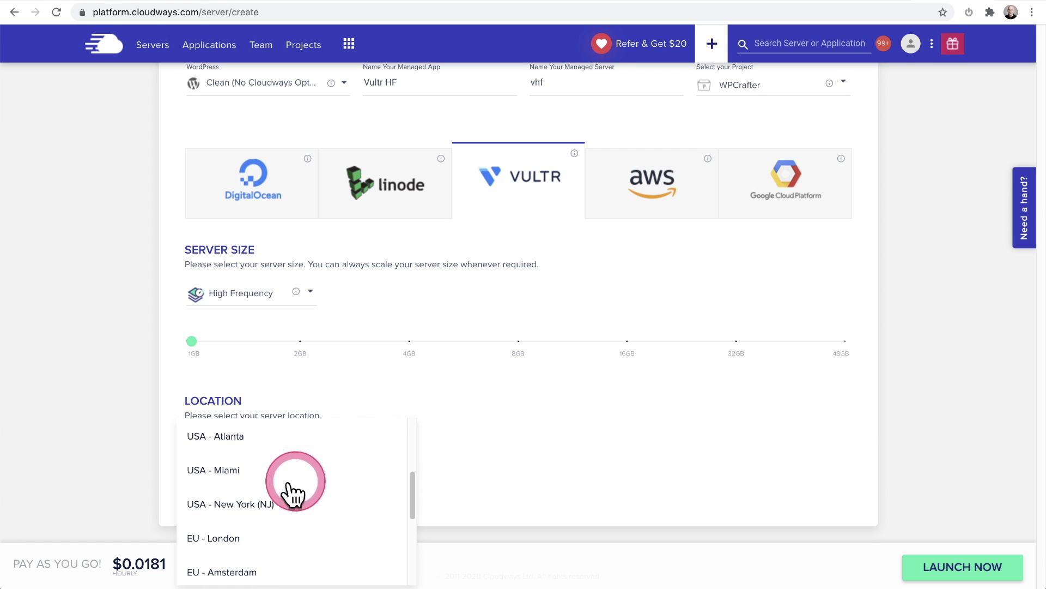
pyautogui.click(229, 505)
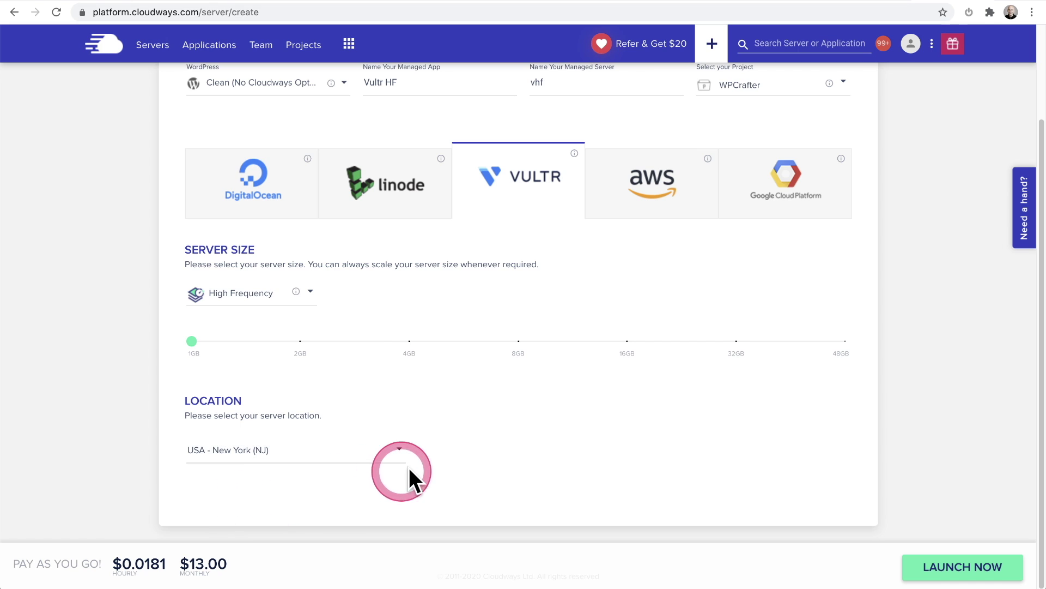
# Launch the vhf server and open its management page once it's created.
pyautogui.click(955, 570)
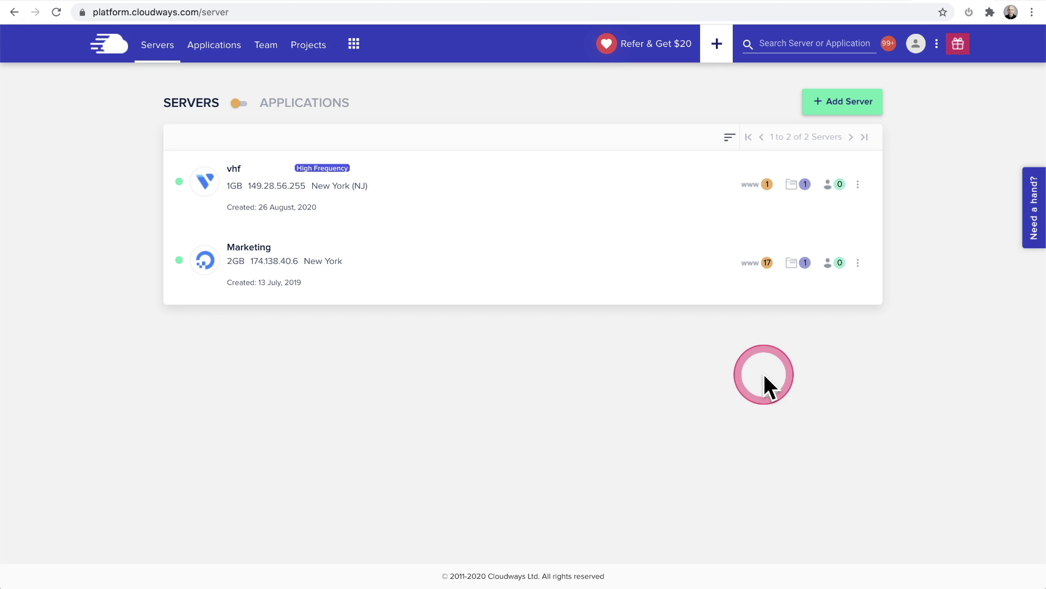
pyautogui.click(447, 194)
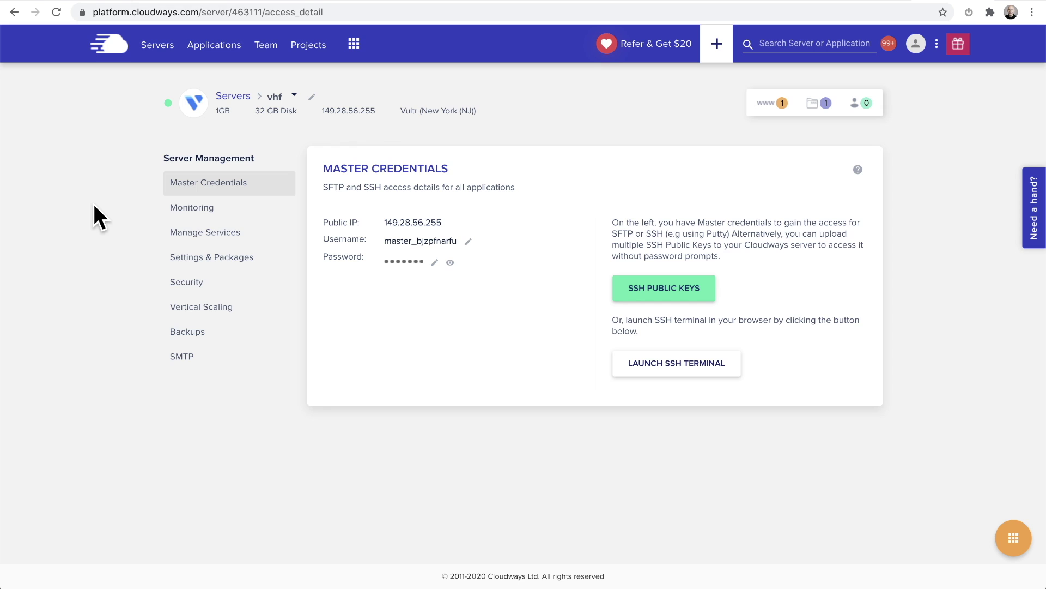
# Install Redis from the vhf server's Settings & Packages.
pyautogui.click(212, 260)
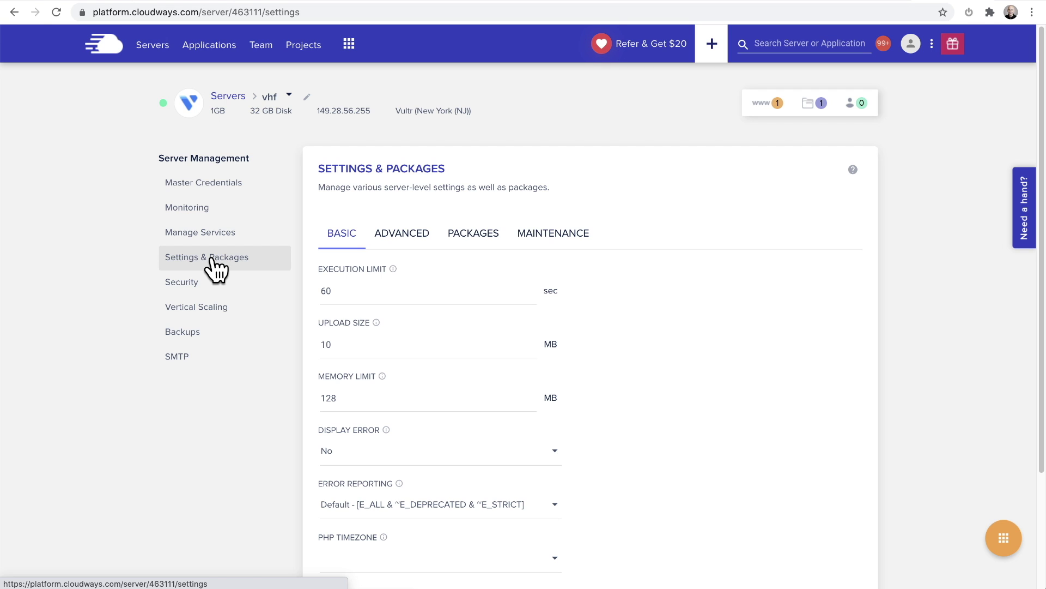
pyautogui.click(458, 236)
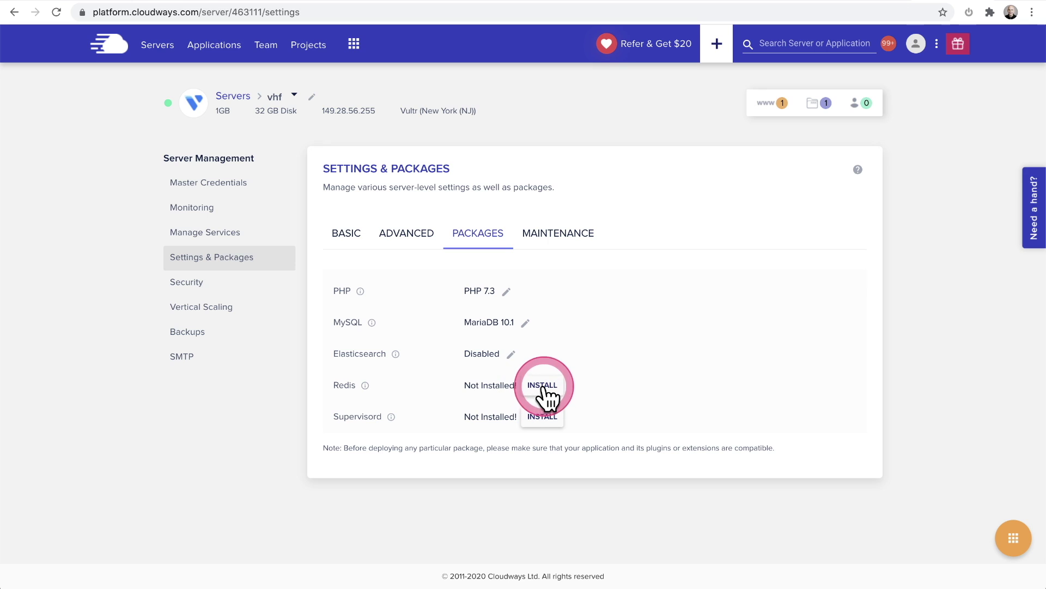
pyautogui.click(499, 381)
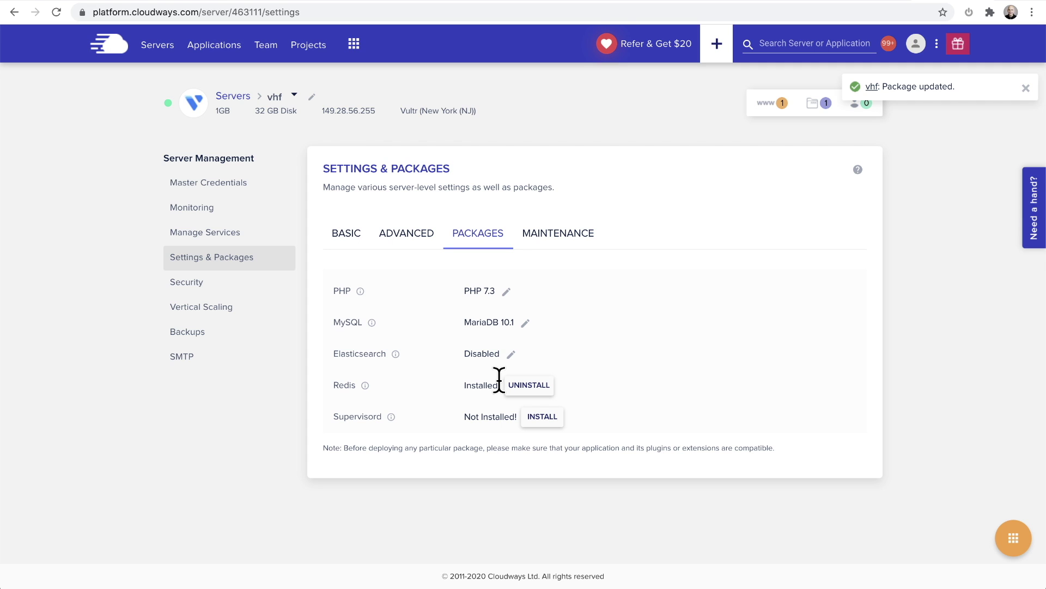
# Check the PHP version options and keep PHP 7.3 unchanged.
pyautogui.click(506, 293)
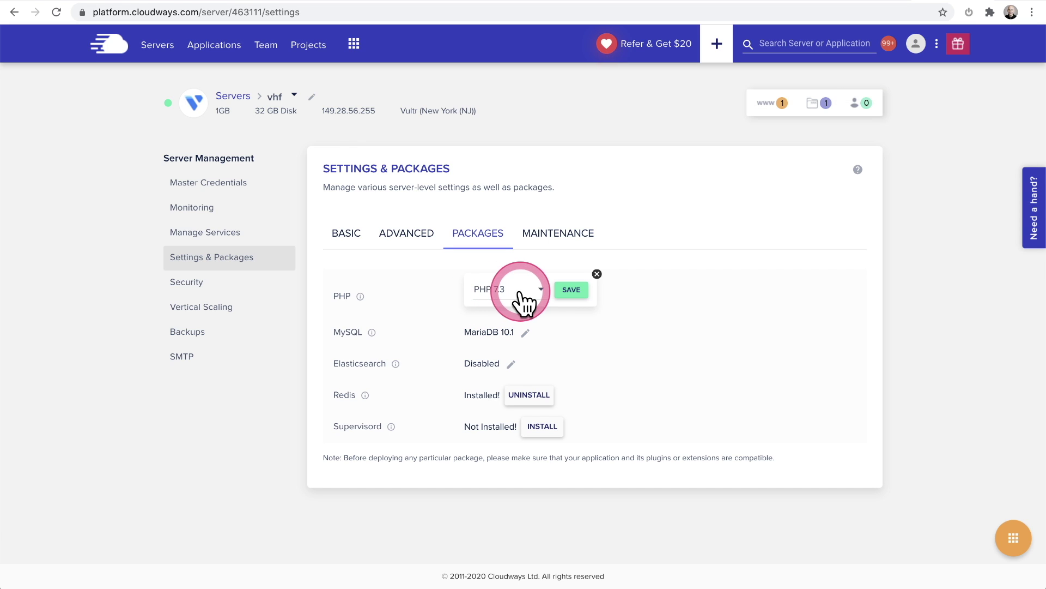
pyautogui.click(522, 297)
pyautogui.click(685, 299)
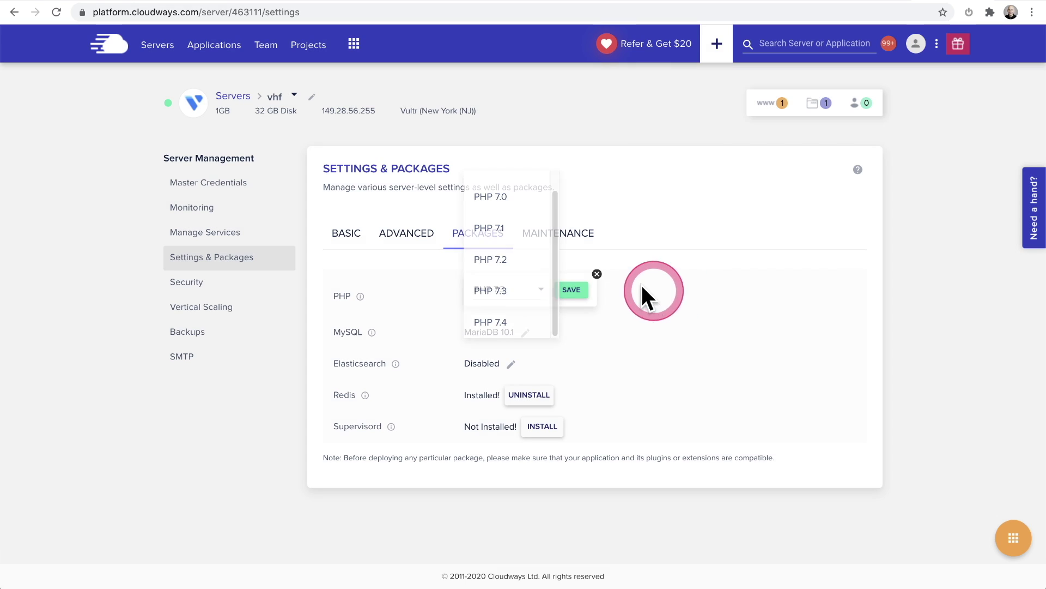
pyautogui.click(596, 274)
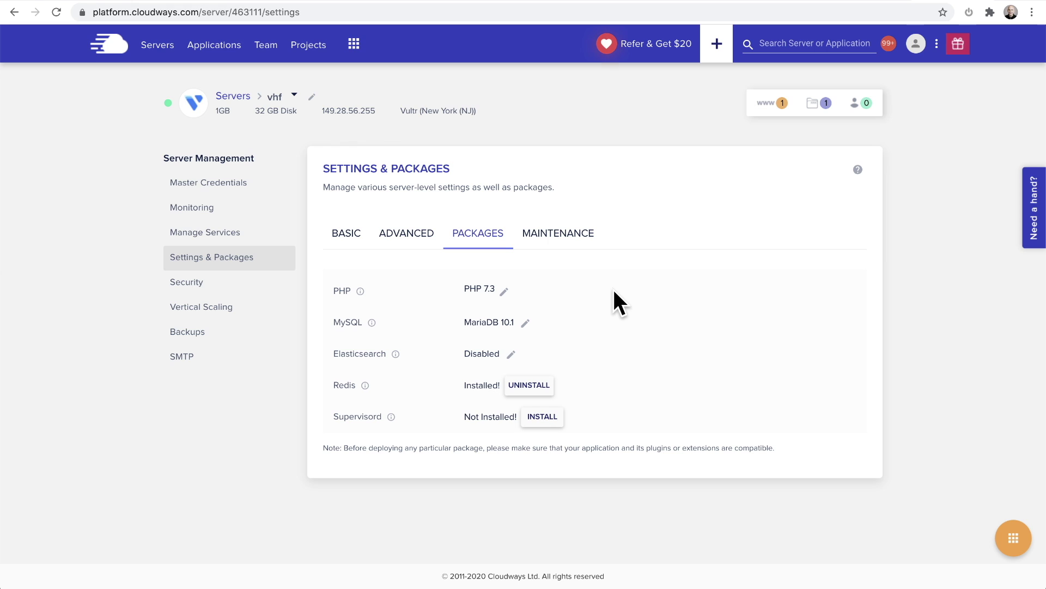
# Switch the MySQL package to MariaDB 10.3 and confirm the upgrade warning.
pyautogui.click(526, 325)
pyautogui.click(536, 321)
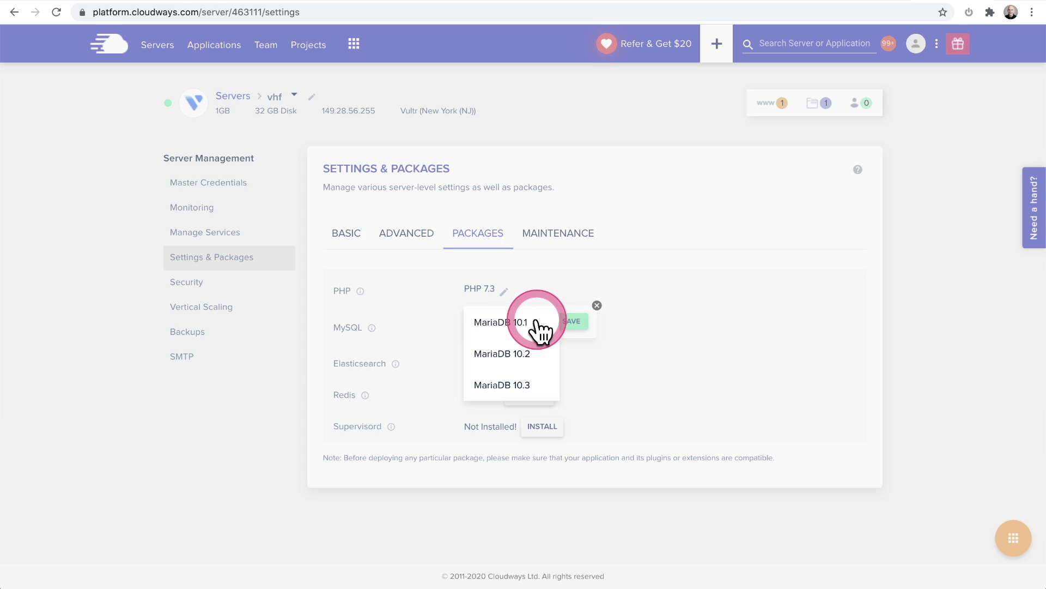
pyautogui.click(502, 385)
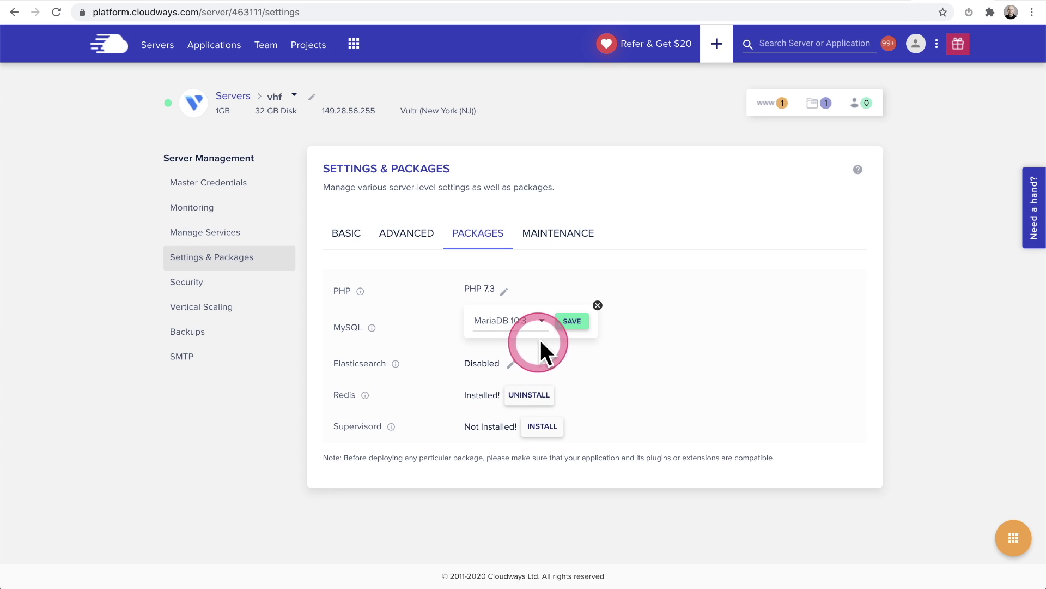
pyautogui.click(571, 321)
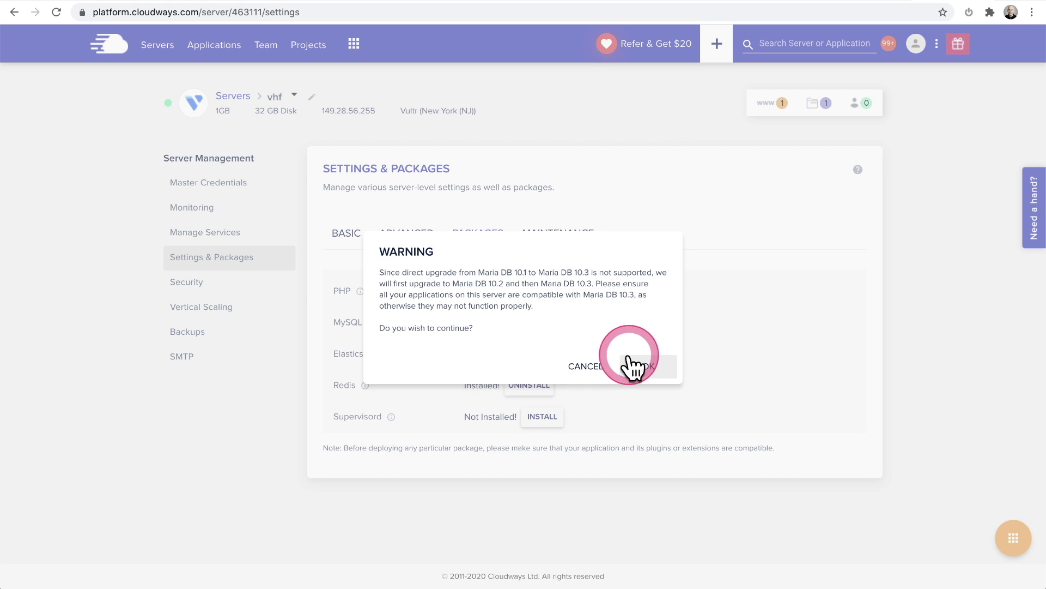
pyautogui.click(641, 369)
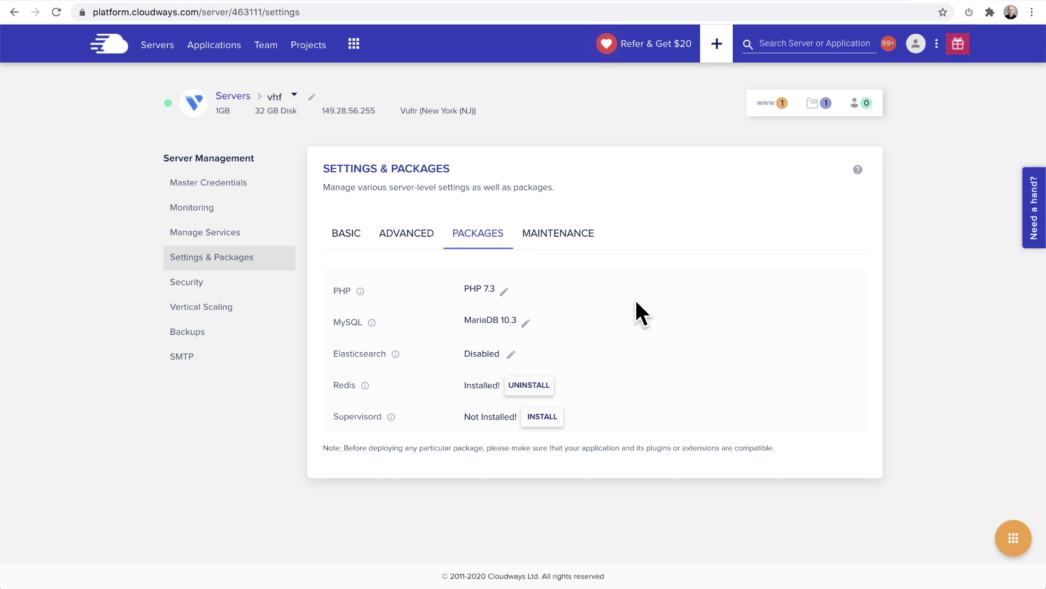
# Review the vhf server's running services, then view its vertical scaling options at 1GB for $13.00 monthly.
pyautogui.click(221, 232)
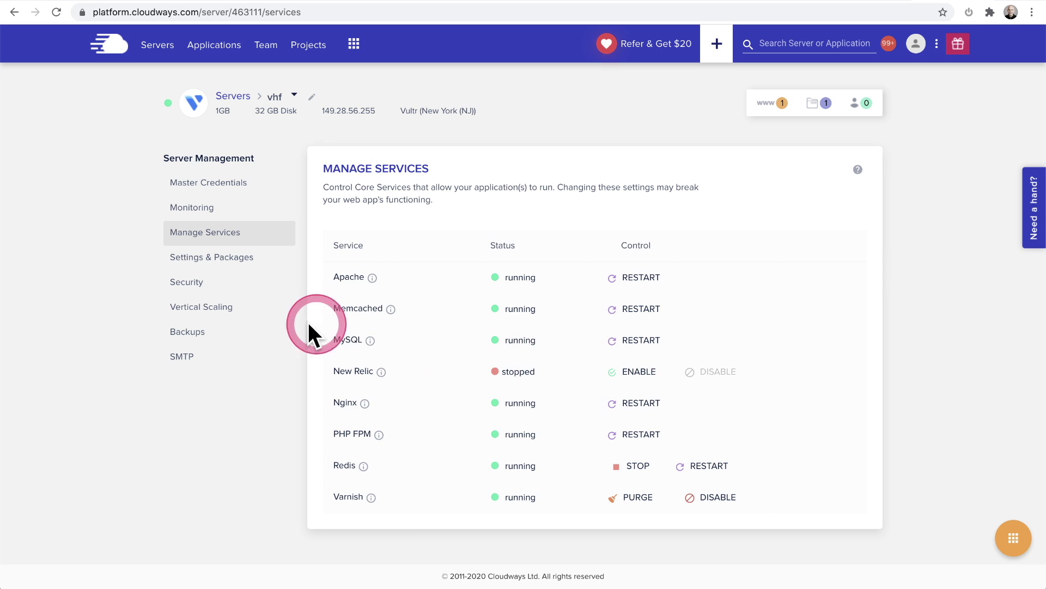
pyautogui.click(215, 314)
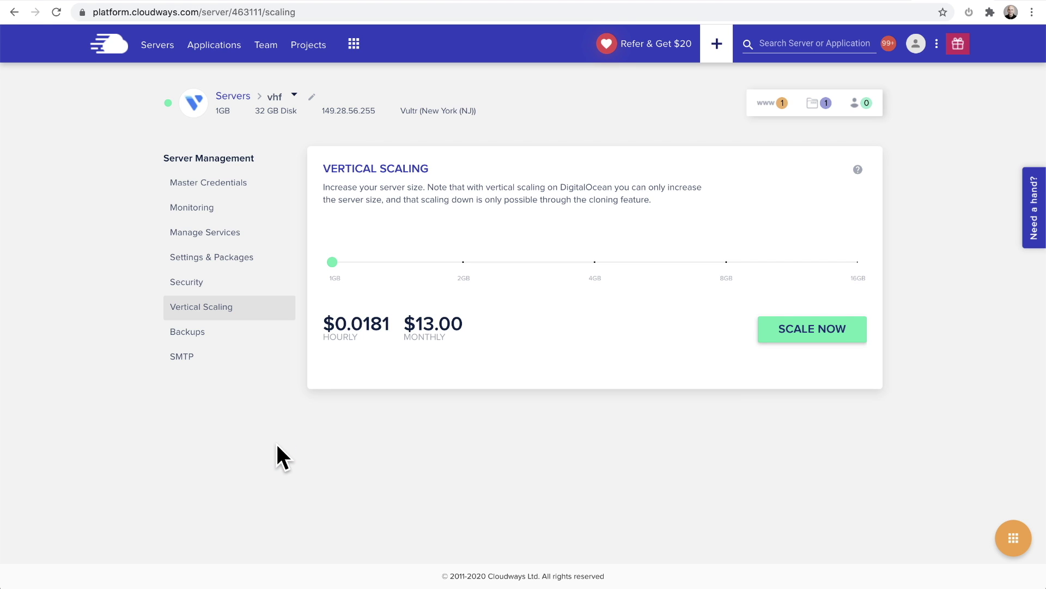
pyautogui.moveTo(327, 253); pyautogui.dragTo(333, 290)
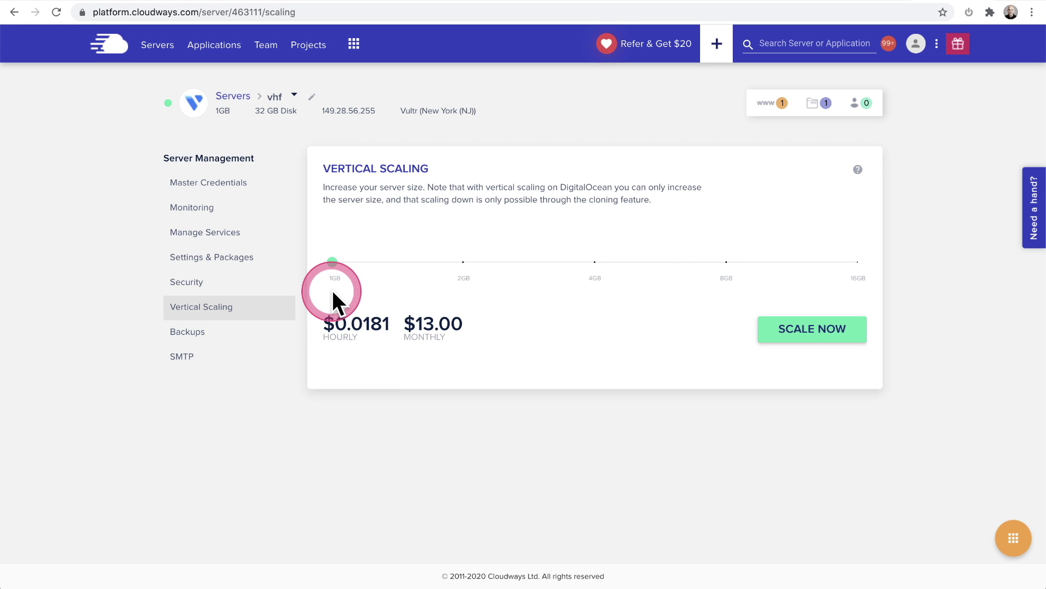
pyautogui.moveTo(443, 280); pyautogui.dragTo(462, 269)
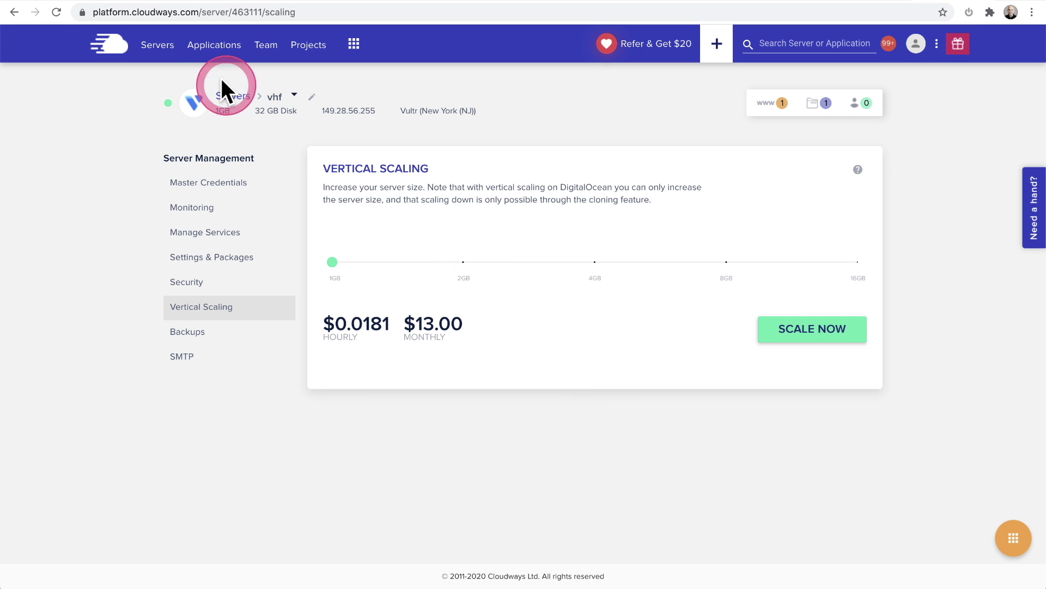
# Open the Vultr HF application from the Applications list to see its URL, admin panel and MySQL access.
pyautogui.click(205, 46)
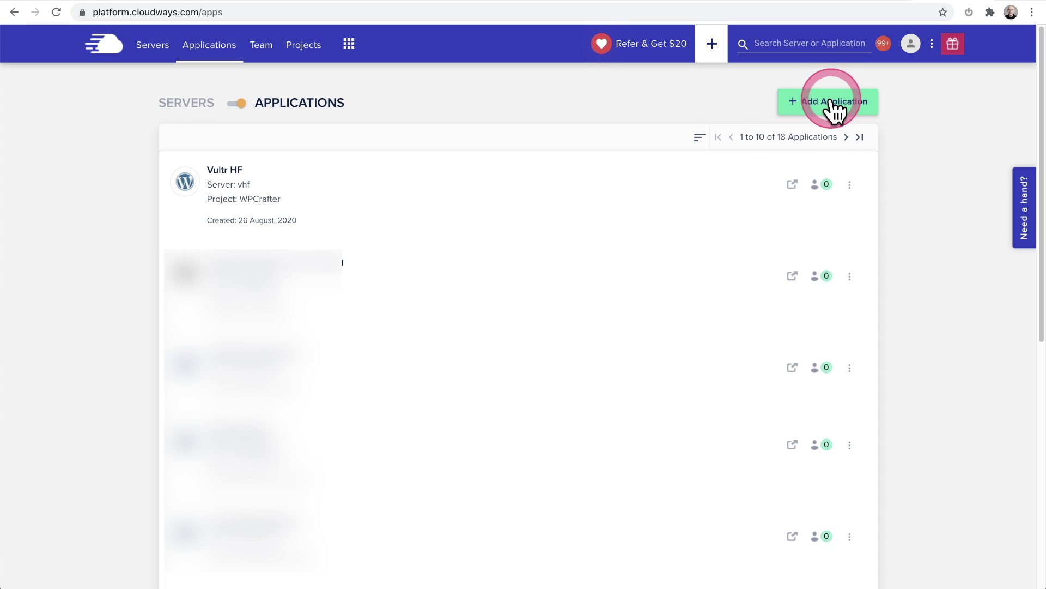
pyautogui.click(323, 192)
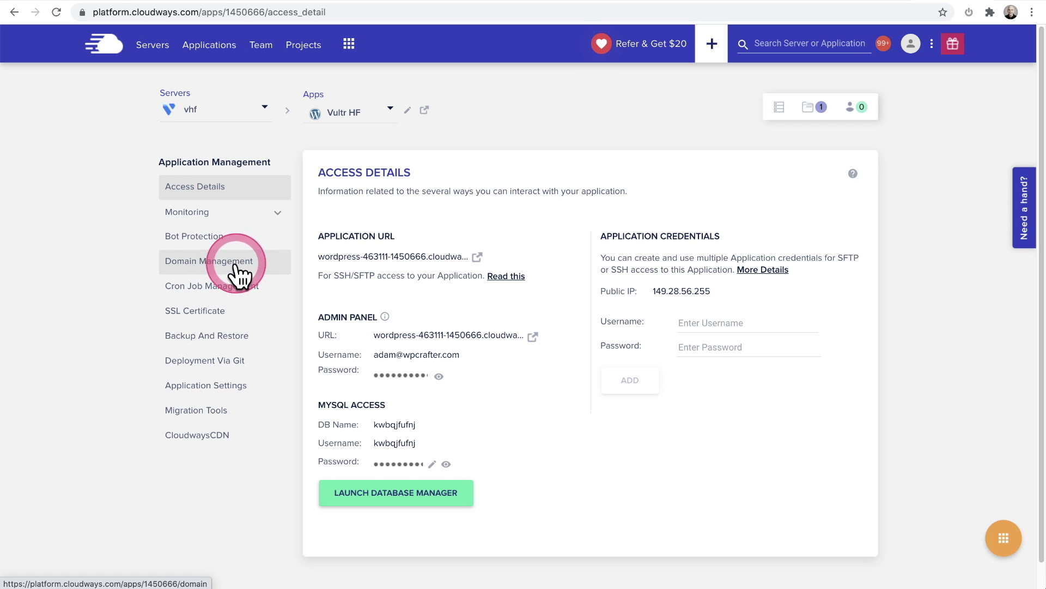
# Switch Bot Protection from Inactive to Active for the Vultr HF application and confirm.
pyautogui.click(216, 243)
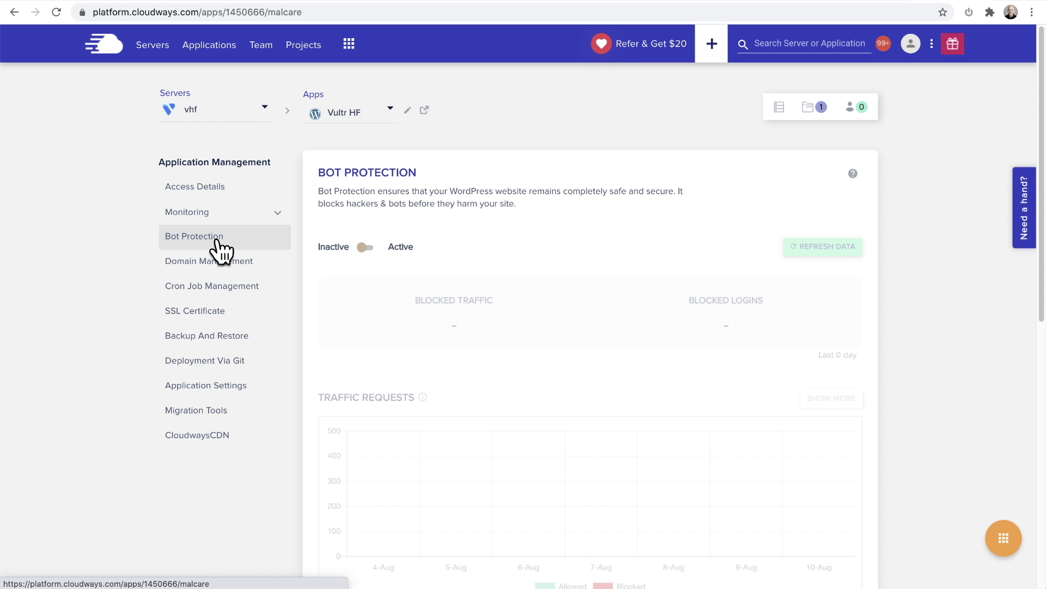
pyautogui.click(369, 250)
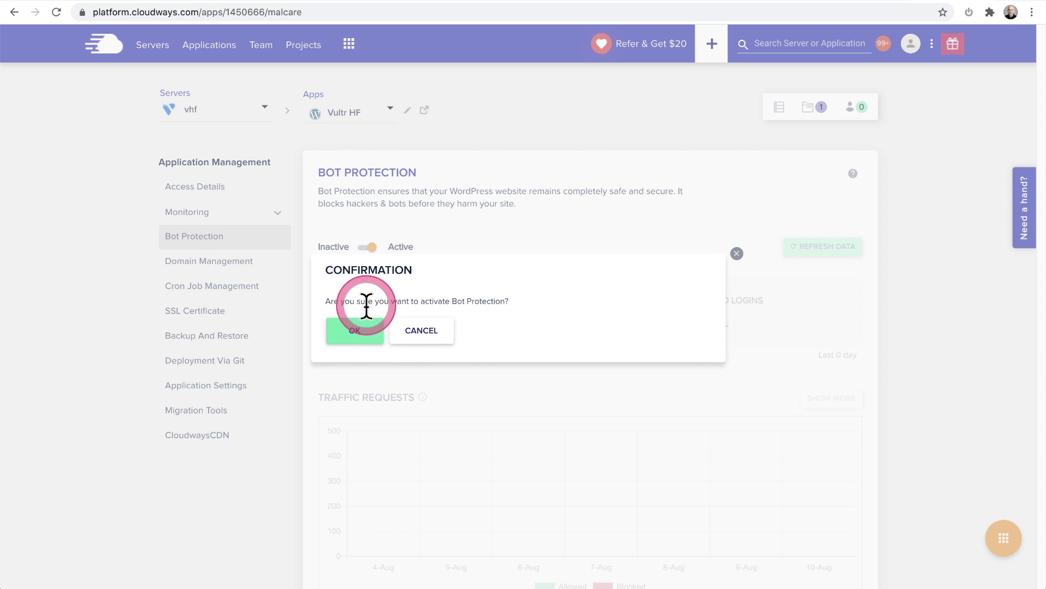
pyautogui.click(362, 330)
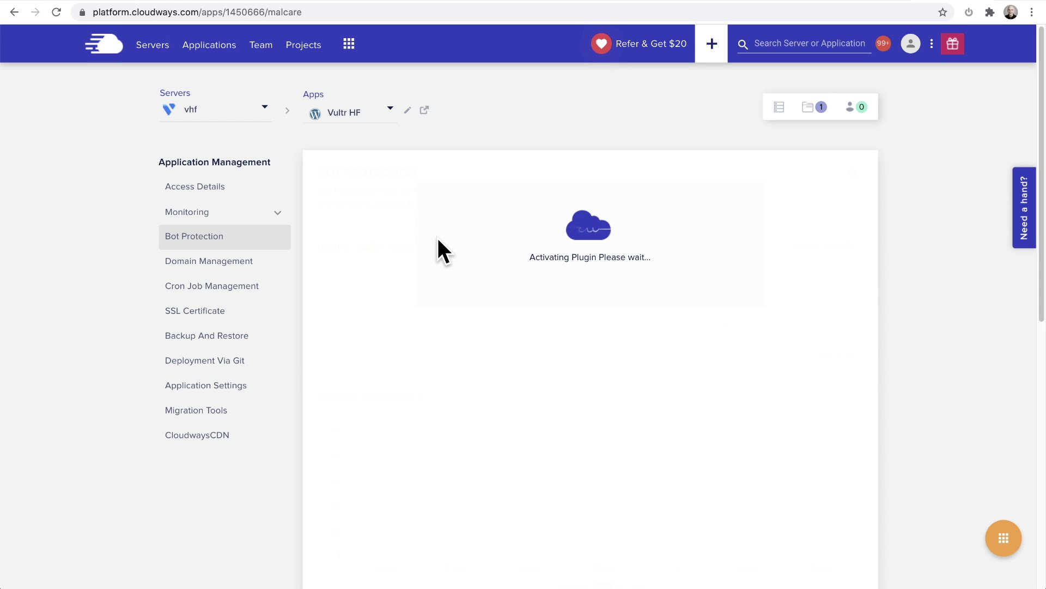
pyautogui.scroll(-5, 437, 238)
pyautogui.scroll(-5, 438, 238)
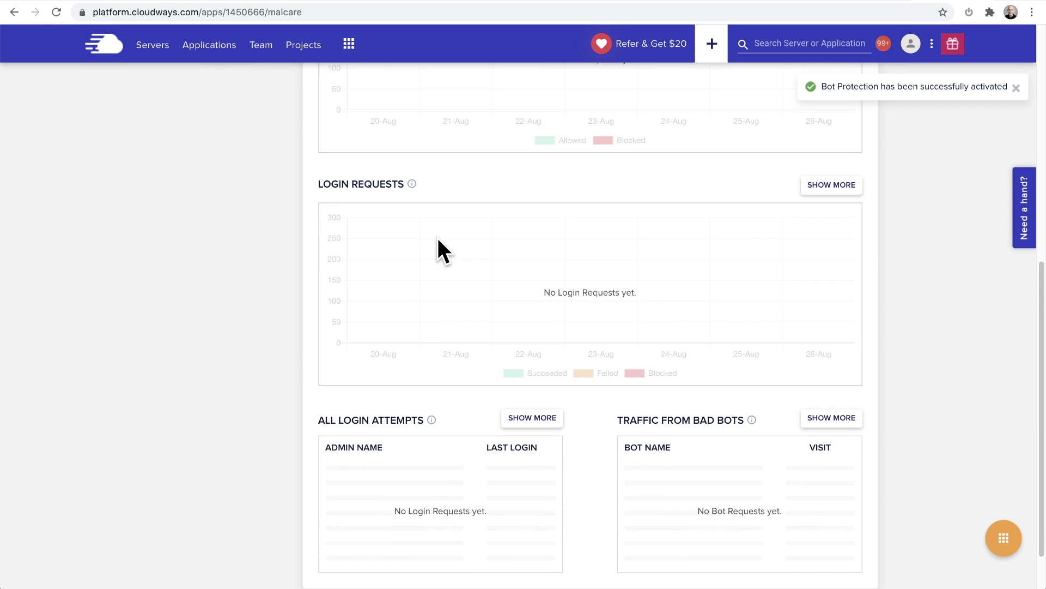
pyautogui.scroll(10, 438, 239)
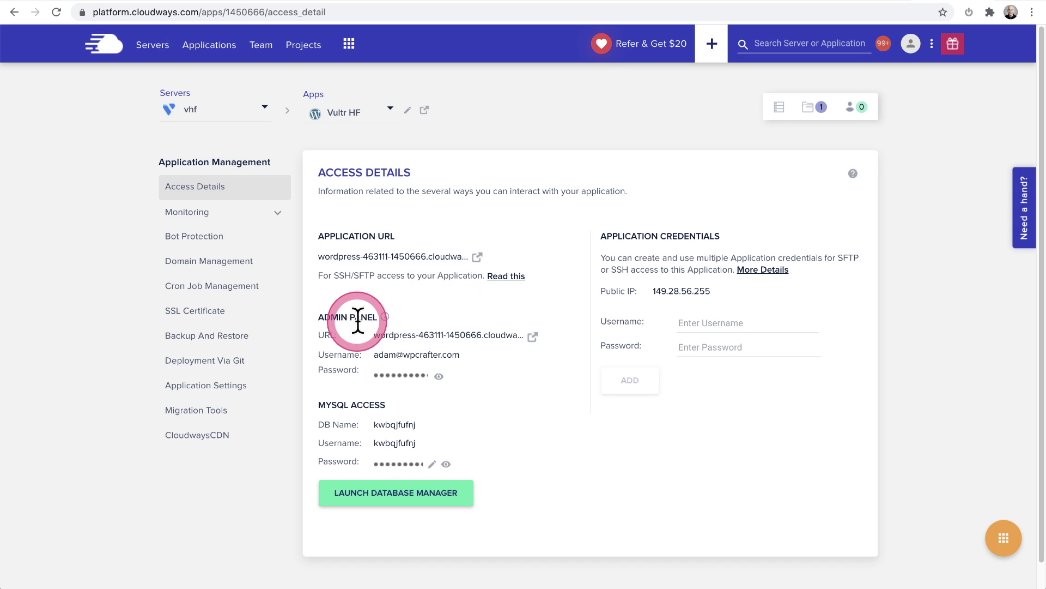
# Open the Vultr HF WordPress admin login in a new tab, then copy the admin panel password.
pyautogui.click(531, 338)
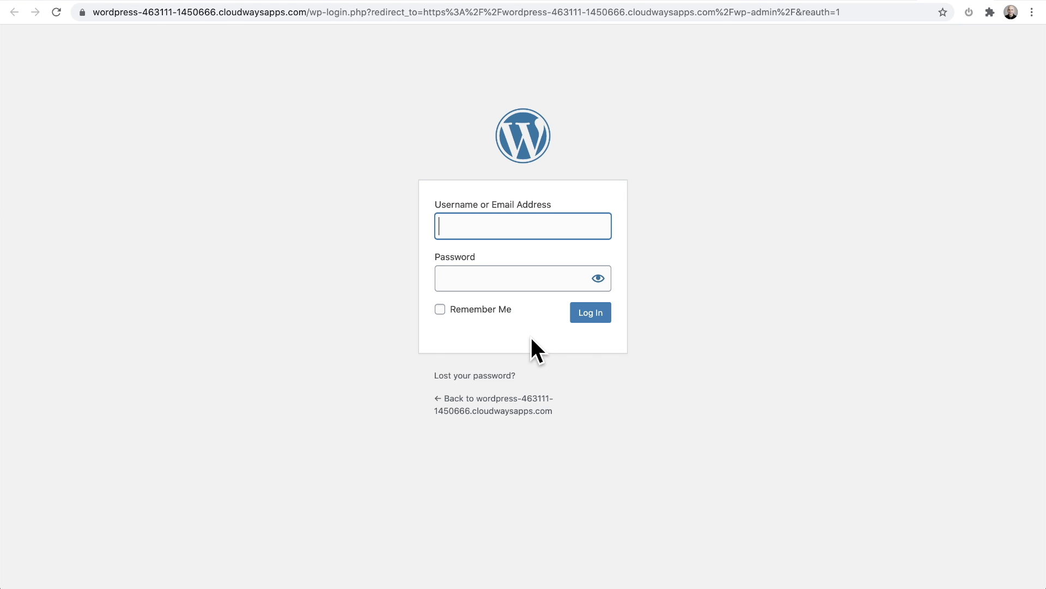
pyautogui.press('super+w')
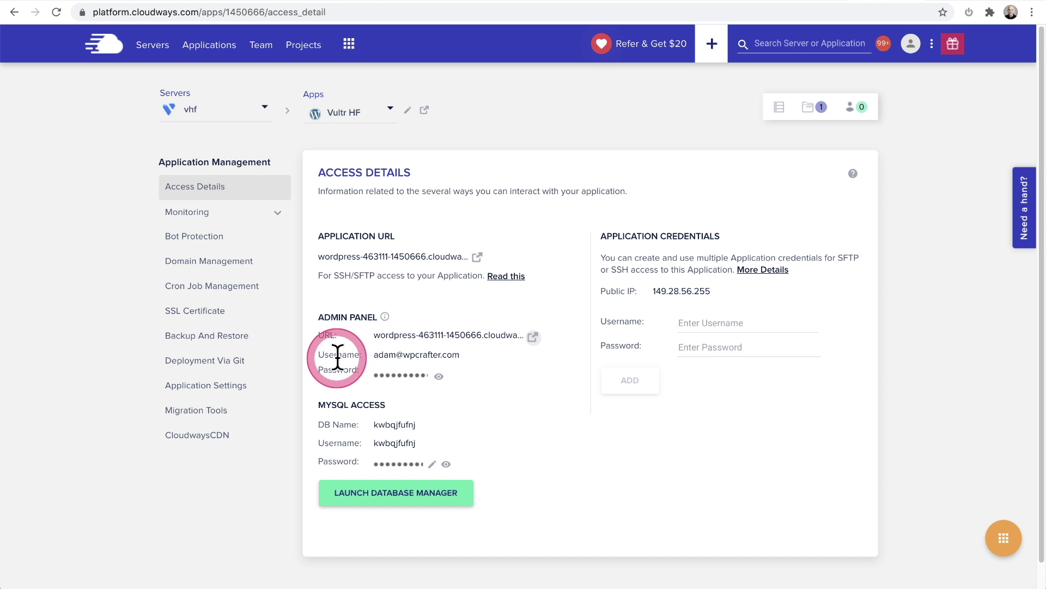
pyautogui.click(396, 375)
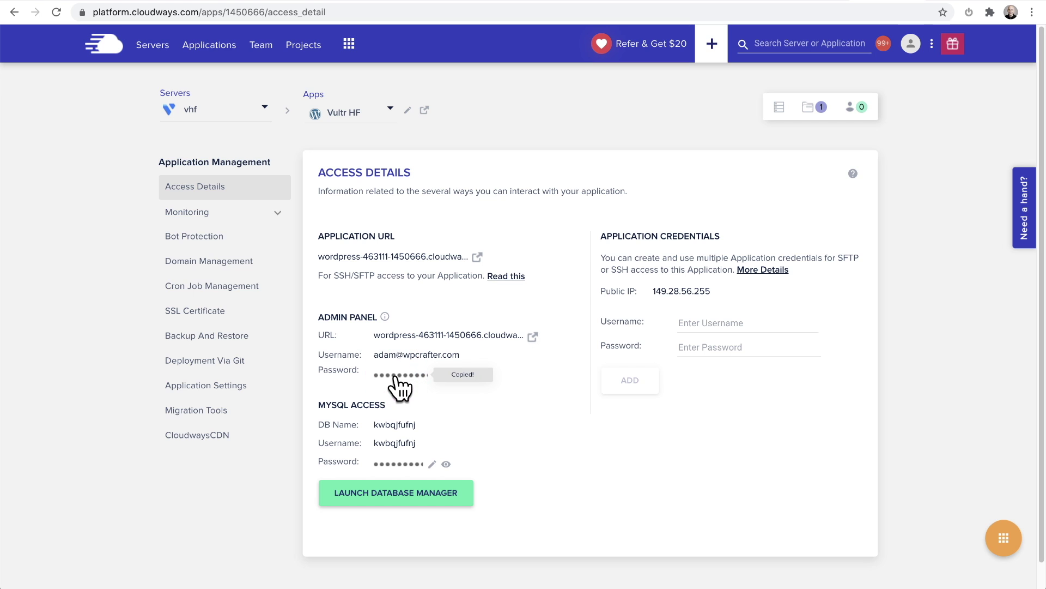